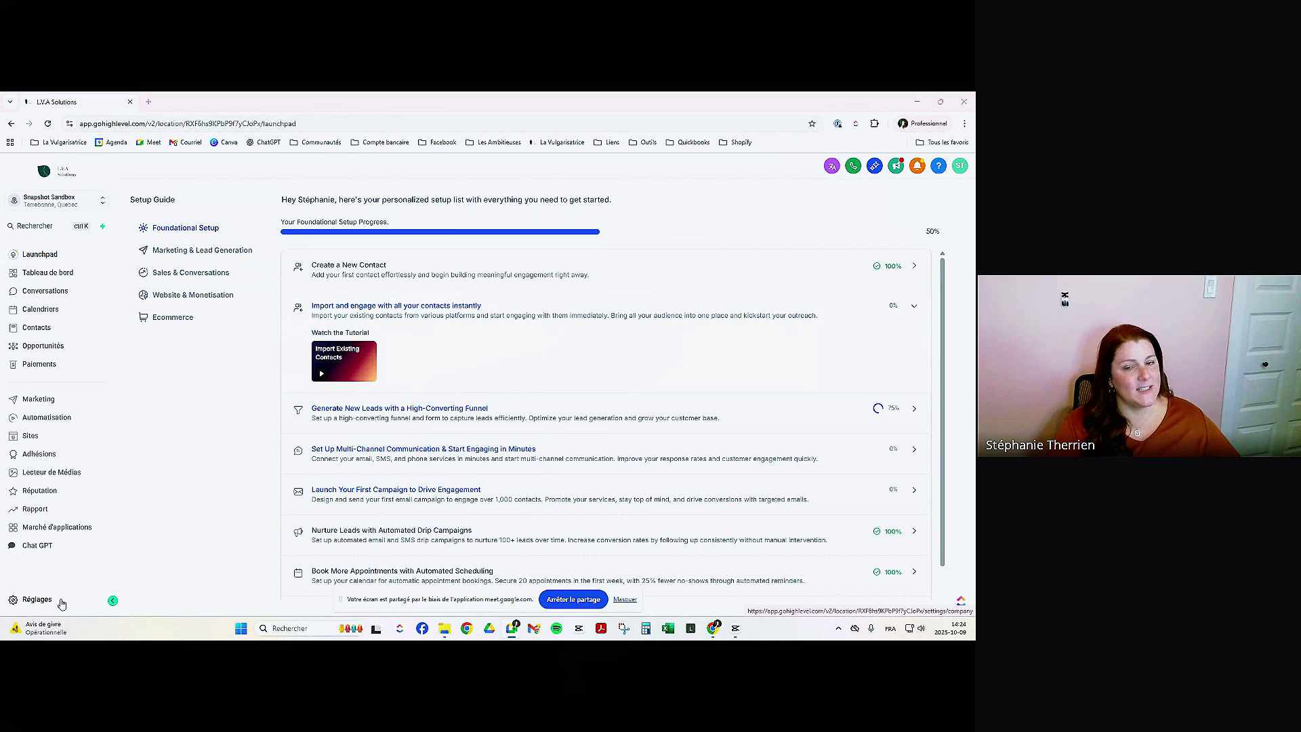
pyautogui.click(50, 605)
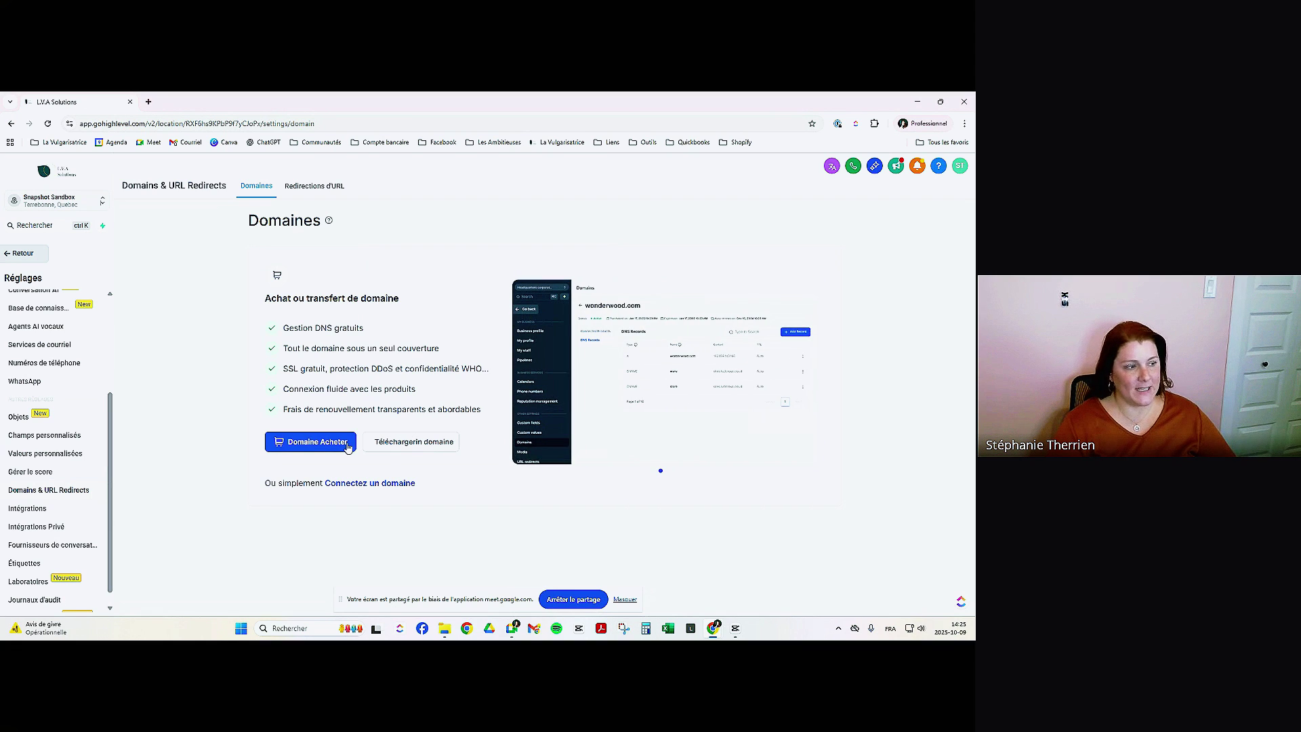
pyautogui.click(316, 441)
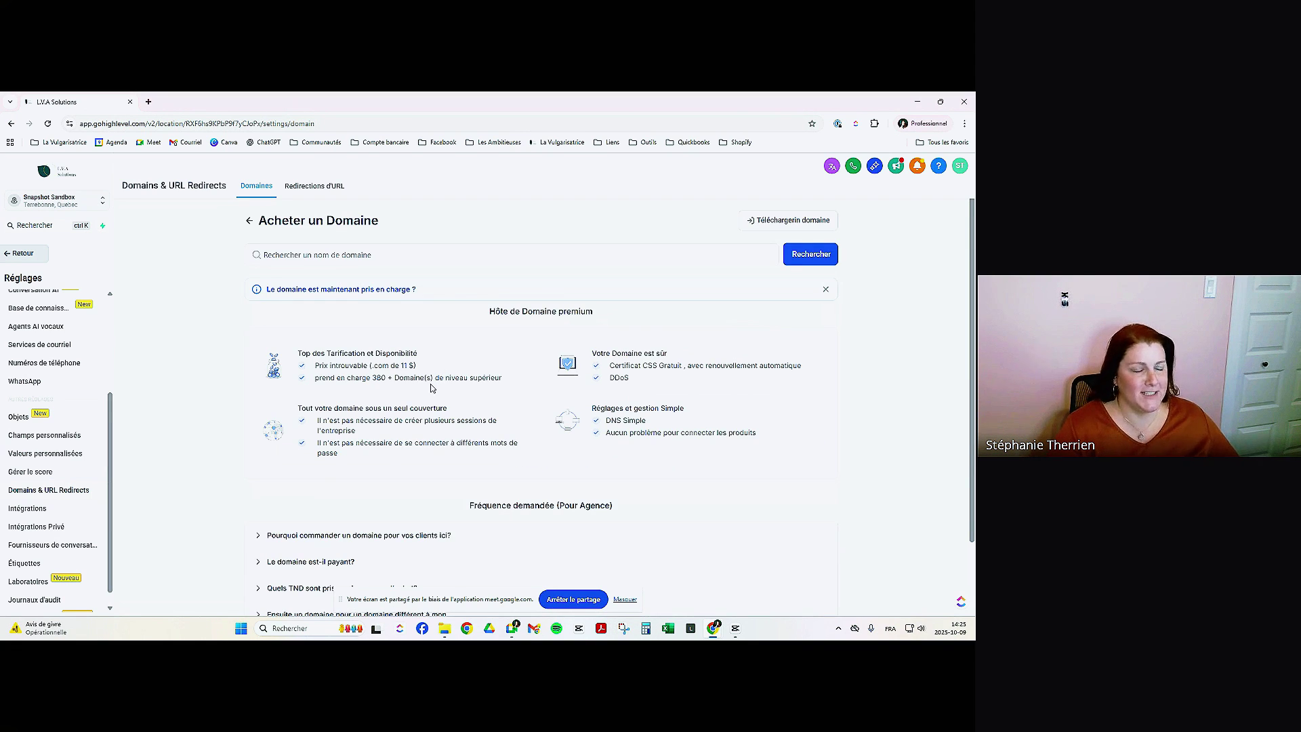
pyautogui.click(355, 257)
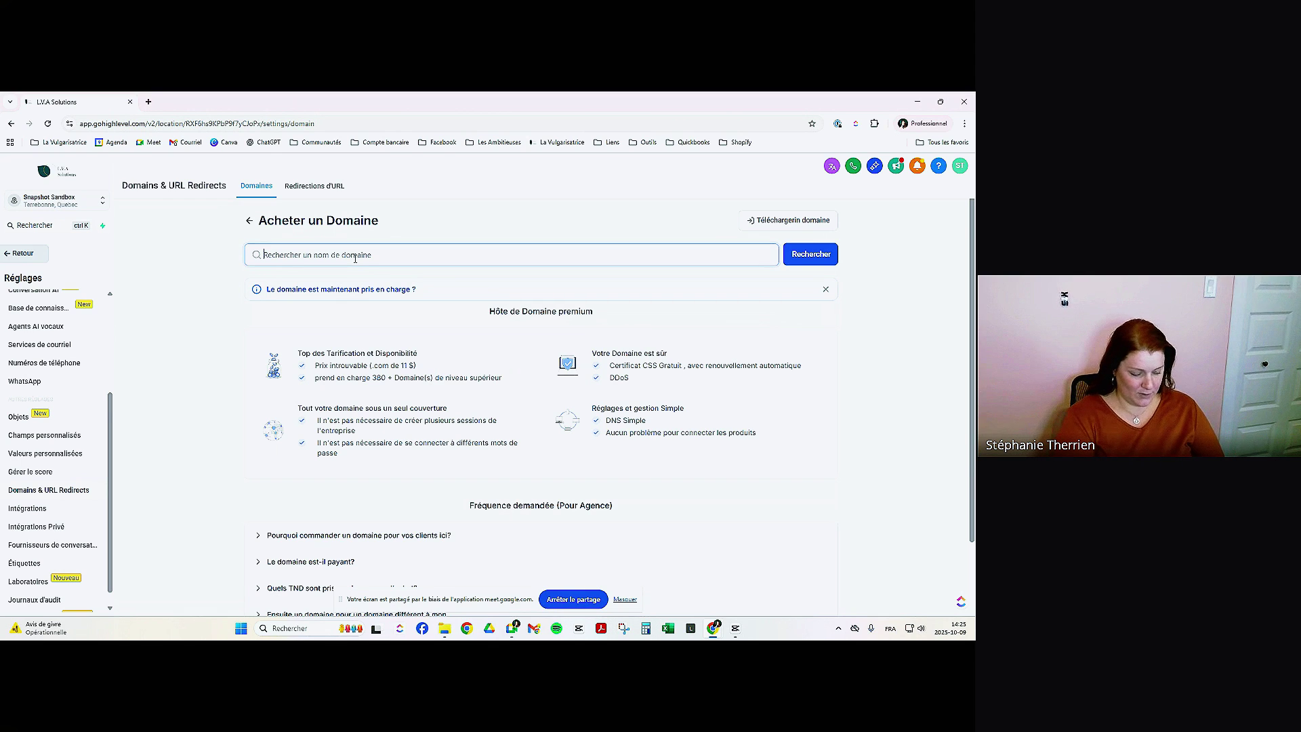
pyautogui.write('www.sandbox.com')
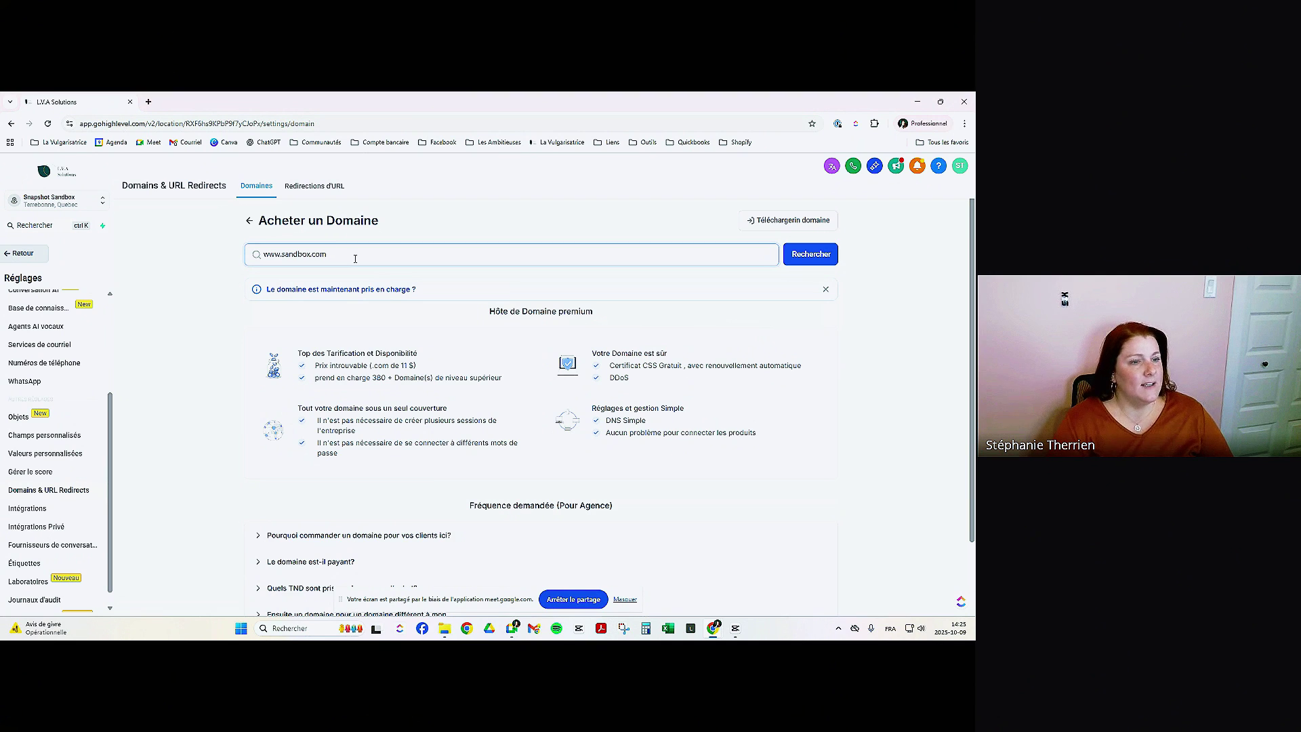
pyautogui.click(821, 254)
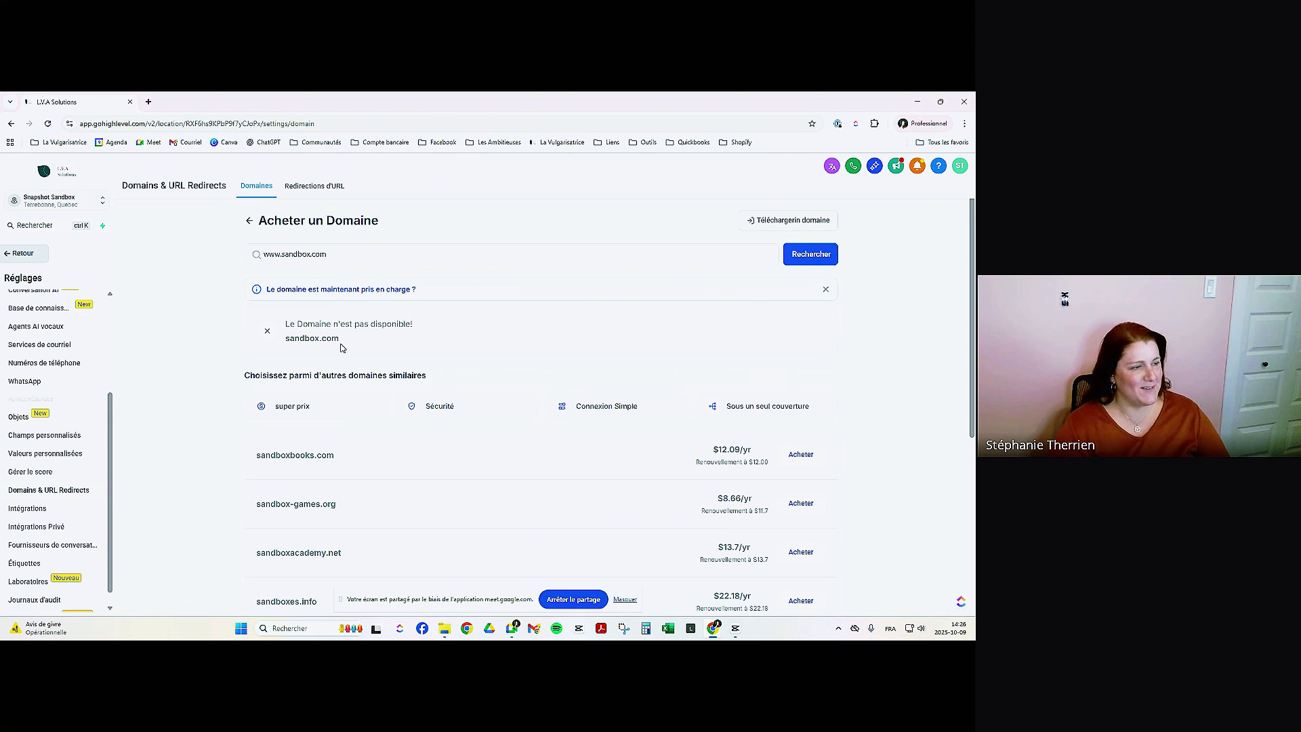
pyautogui.scroll(-3, 362, 496)
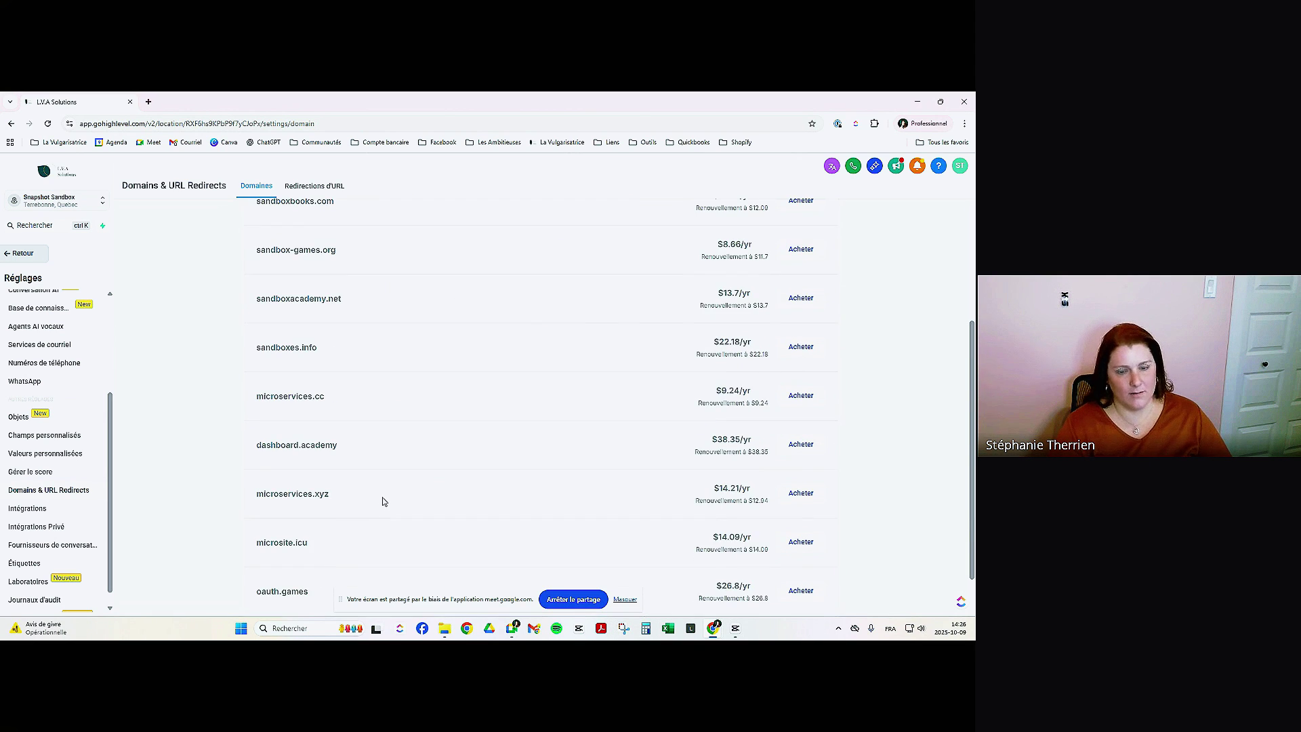
pyautogui.scroll(5, 380, 515)
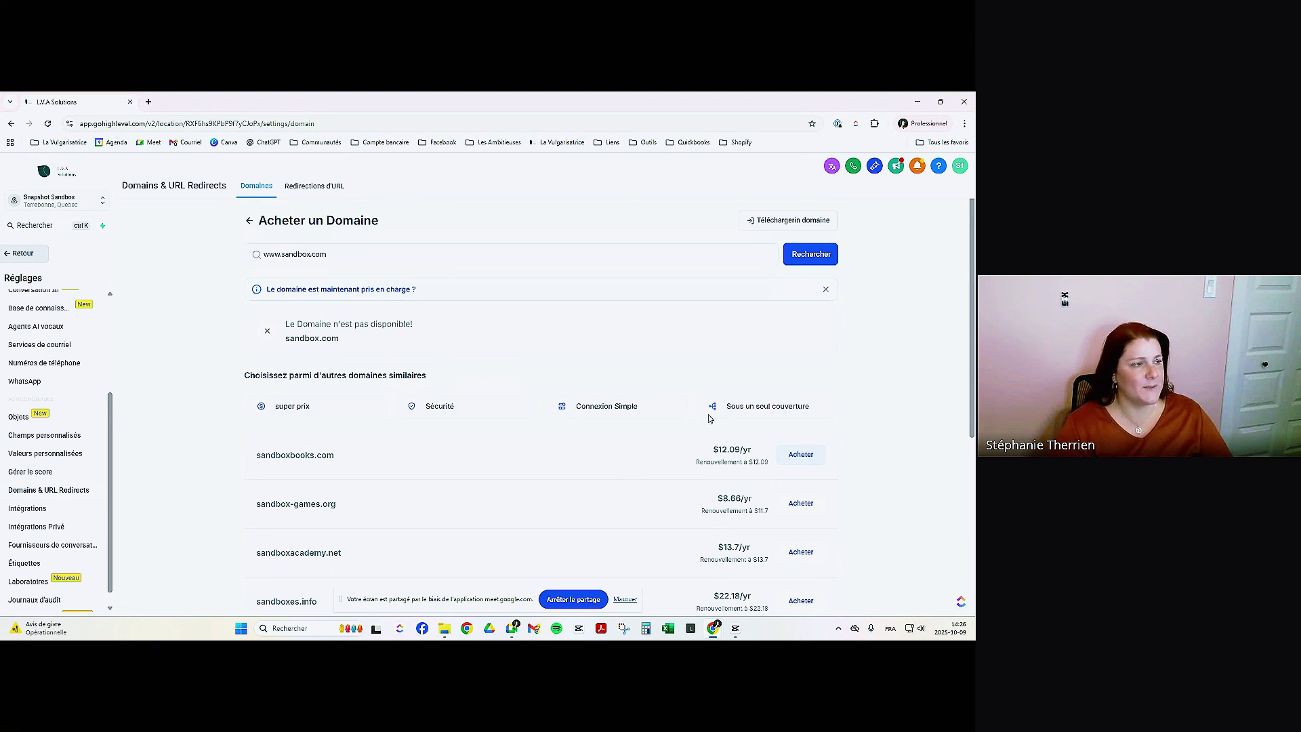
pyautogui.click(250, 222)
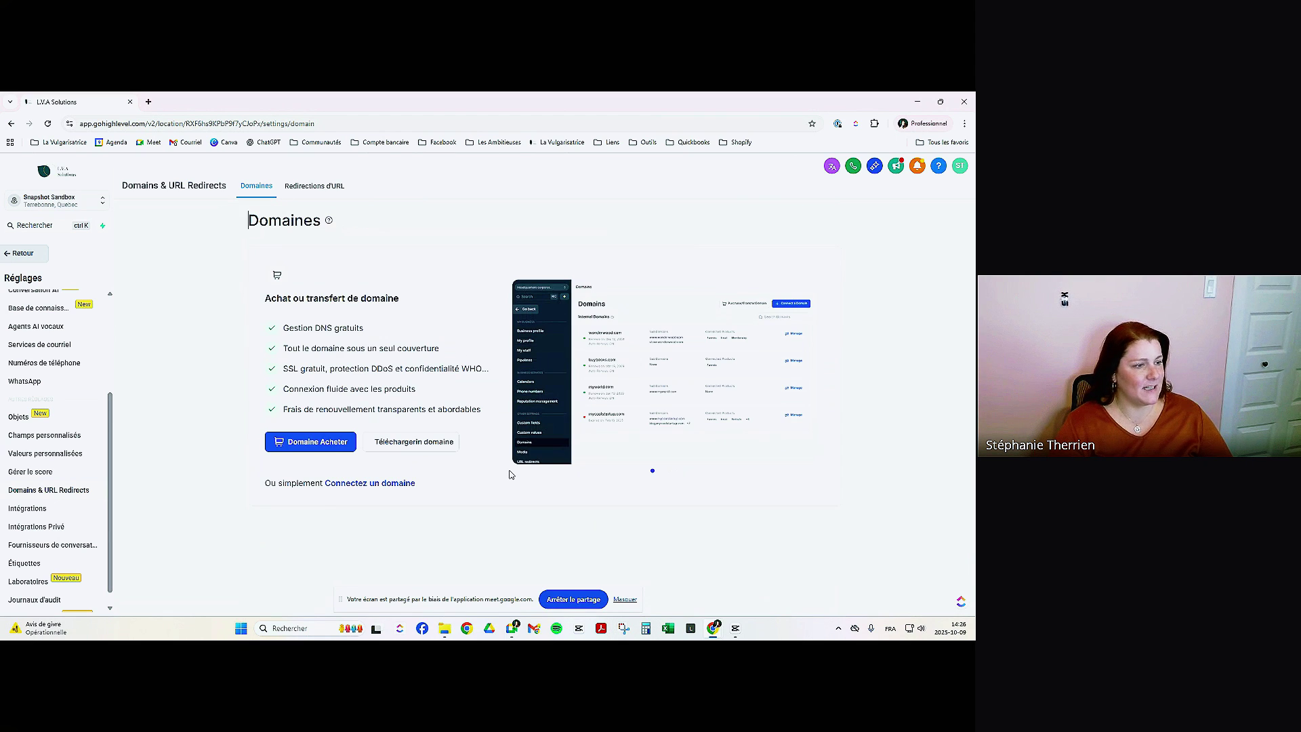
pyautogui.click(426, 448)
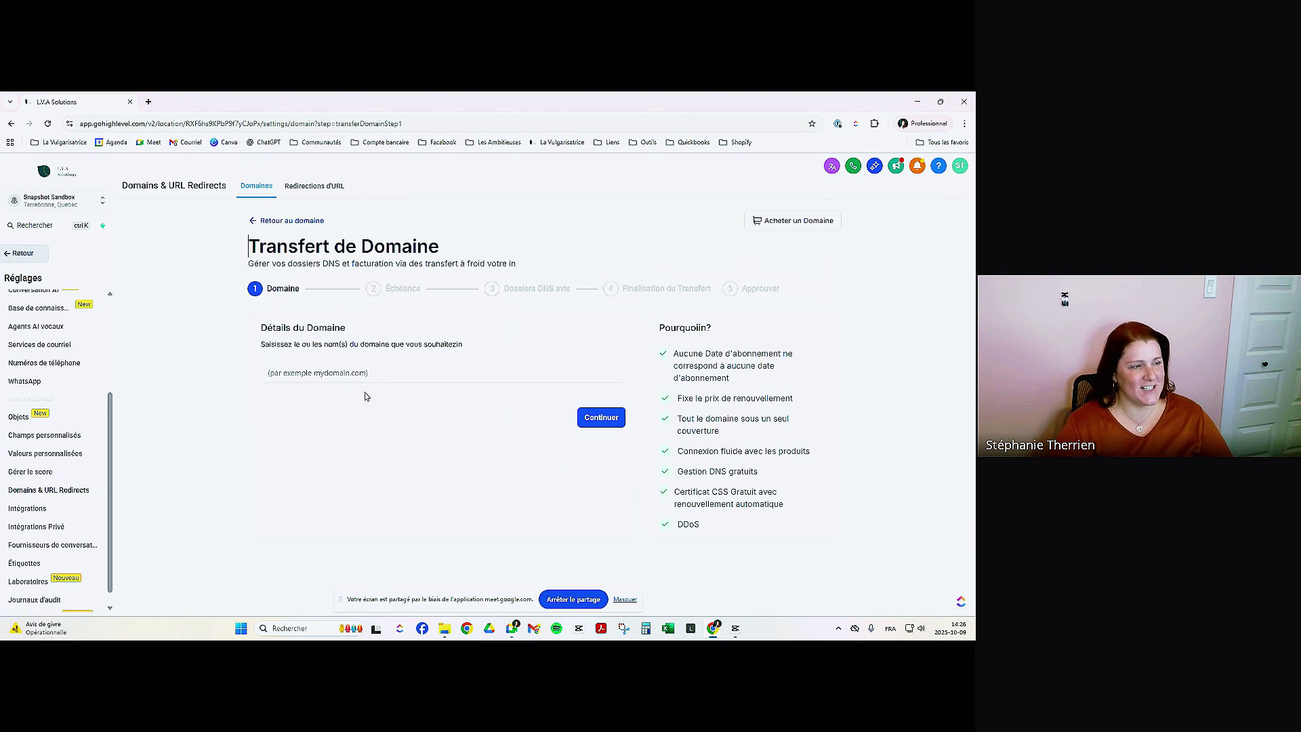
pyautogui.click(373, 373)
pyautogui.write('www')
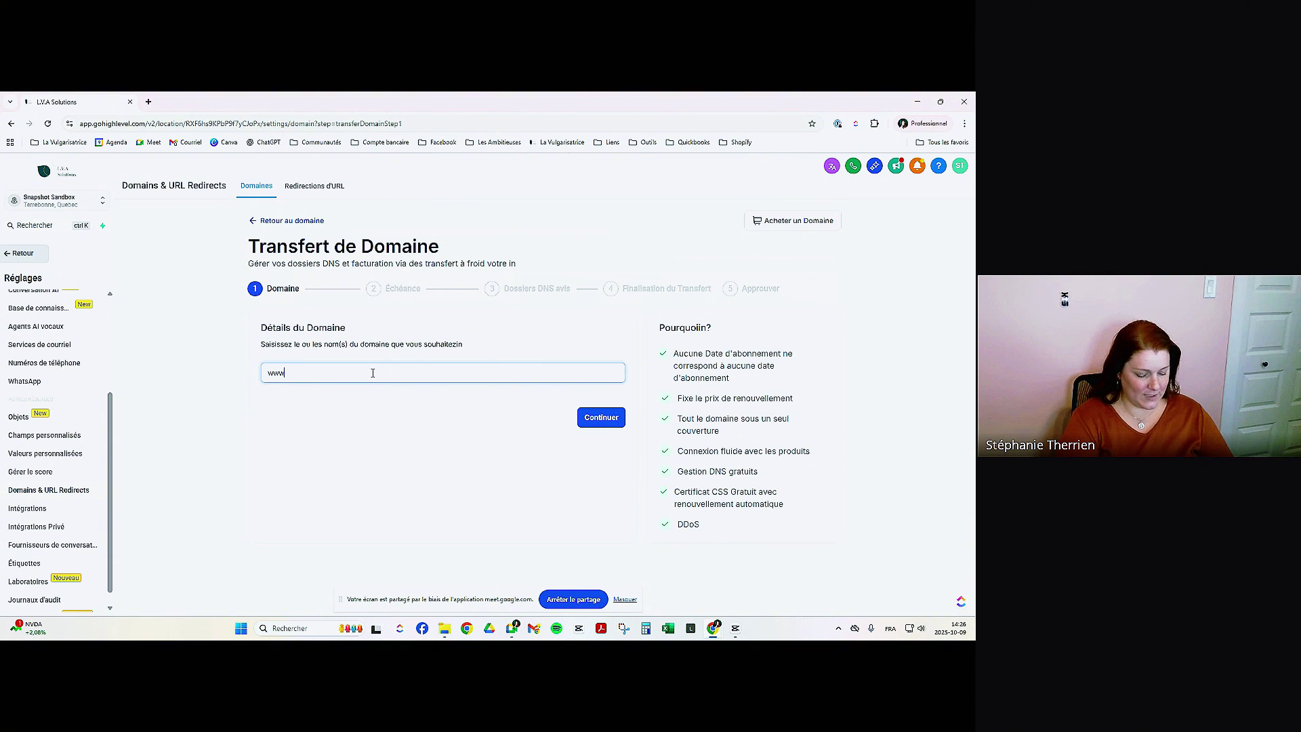
pyautogui.write('.sandbox.com')
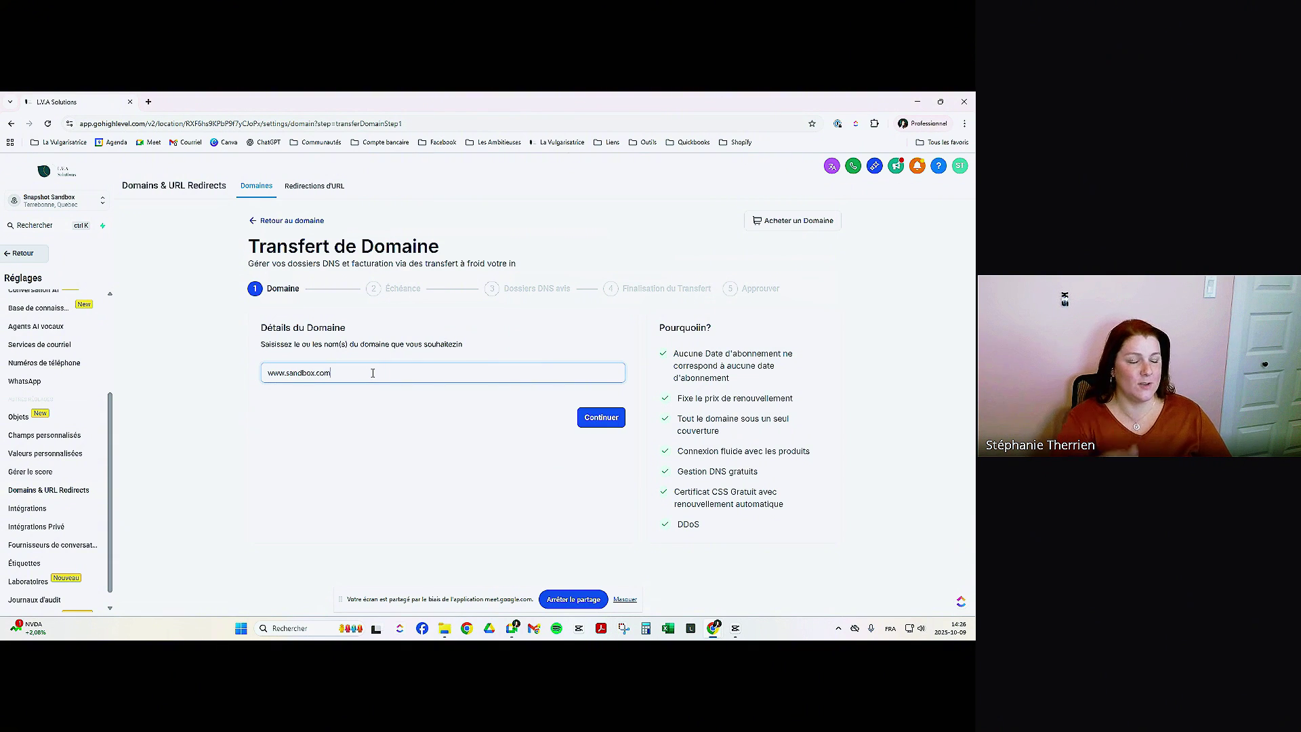
pyautogui.click(616, 424)
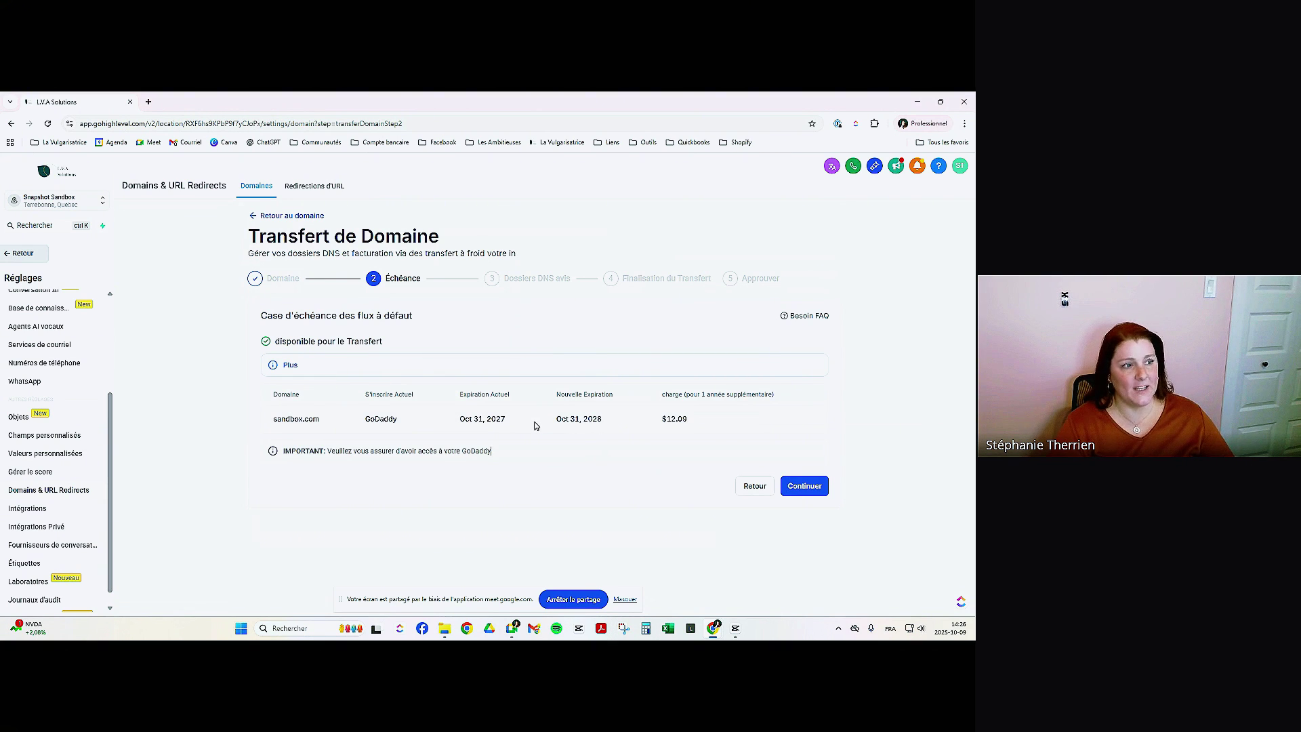
pyautogui.click(825, 490)
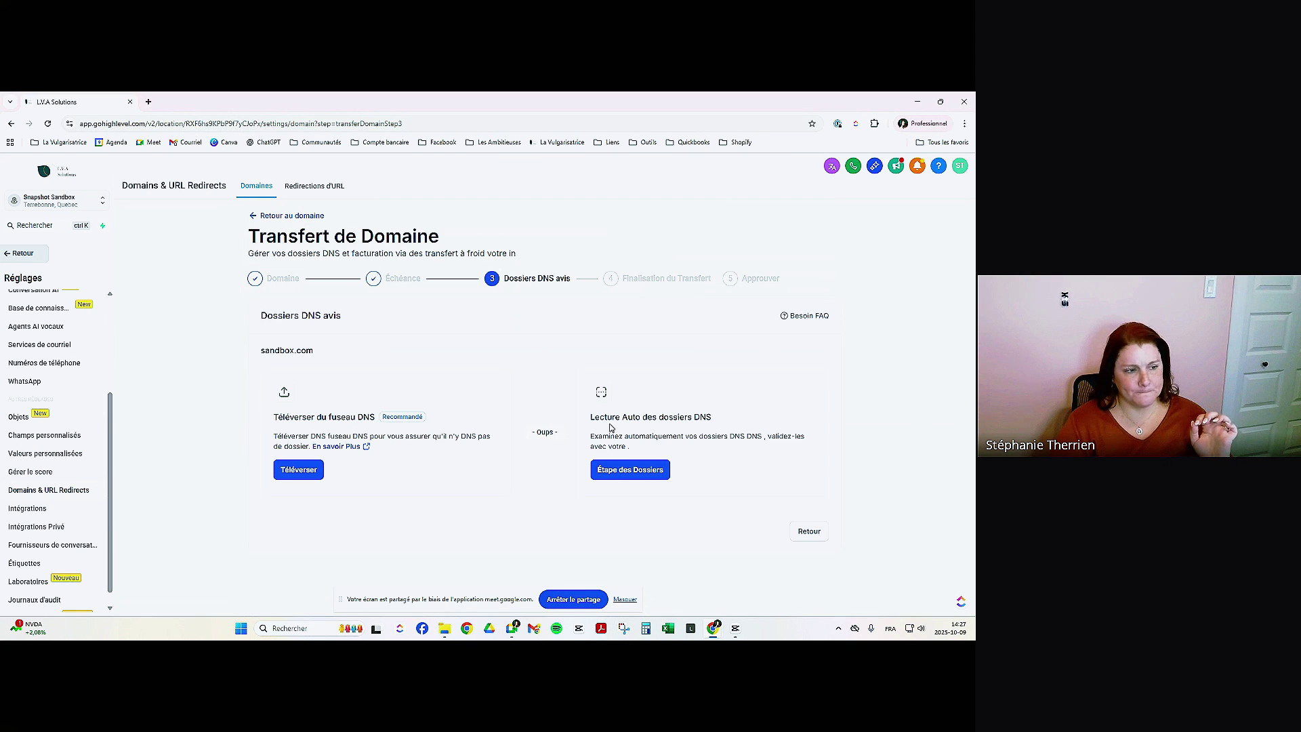
pyautogui.moveTo(543, 432); pyautogui.dragTo(550, 431)
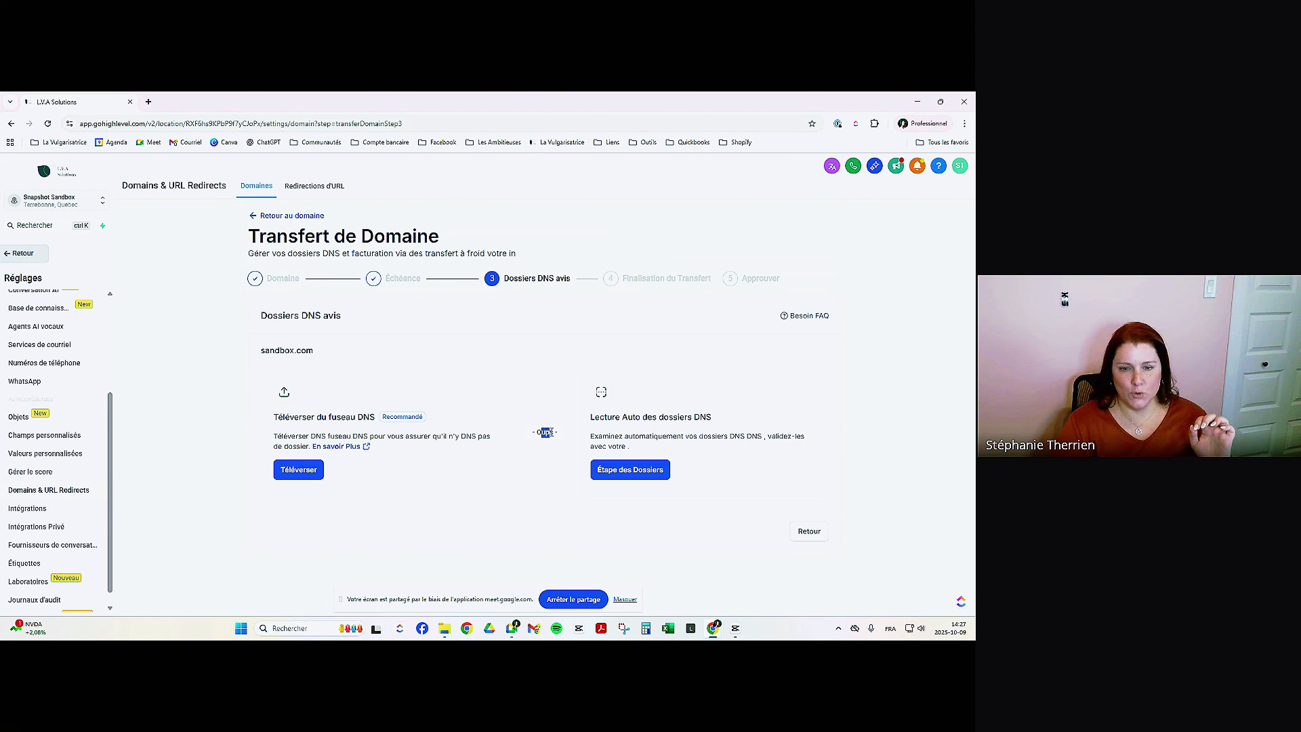
pyautogui.click(551, 432)
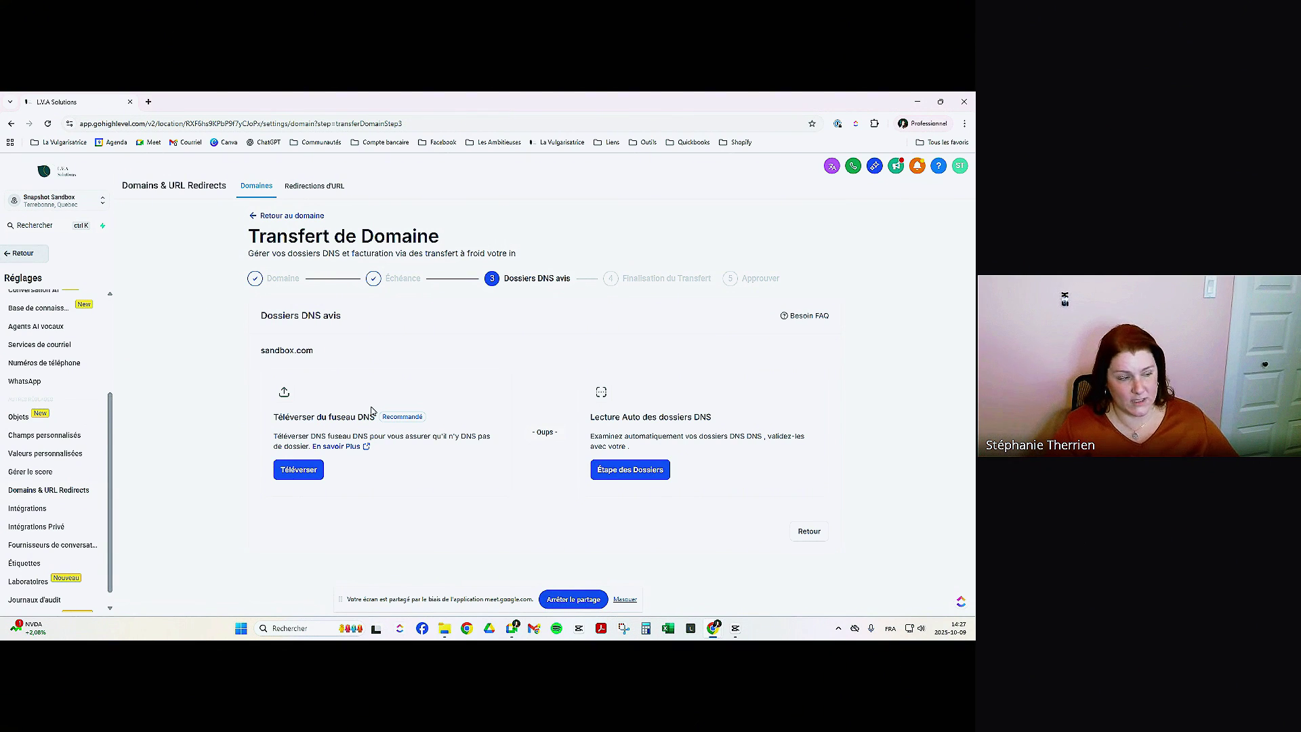
# Read through the help article on reviewing DNS records during a domain transfer, and close it
pyautogui.click(360, 447)
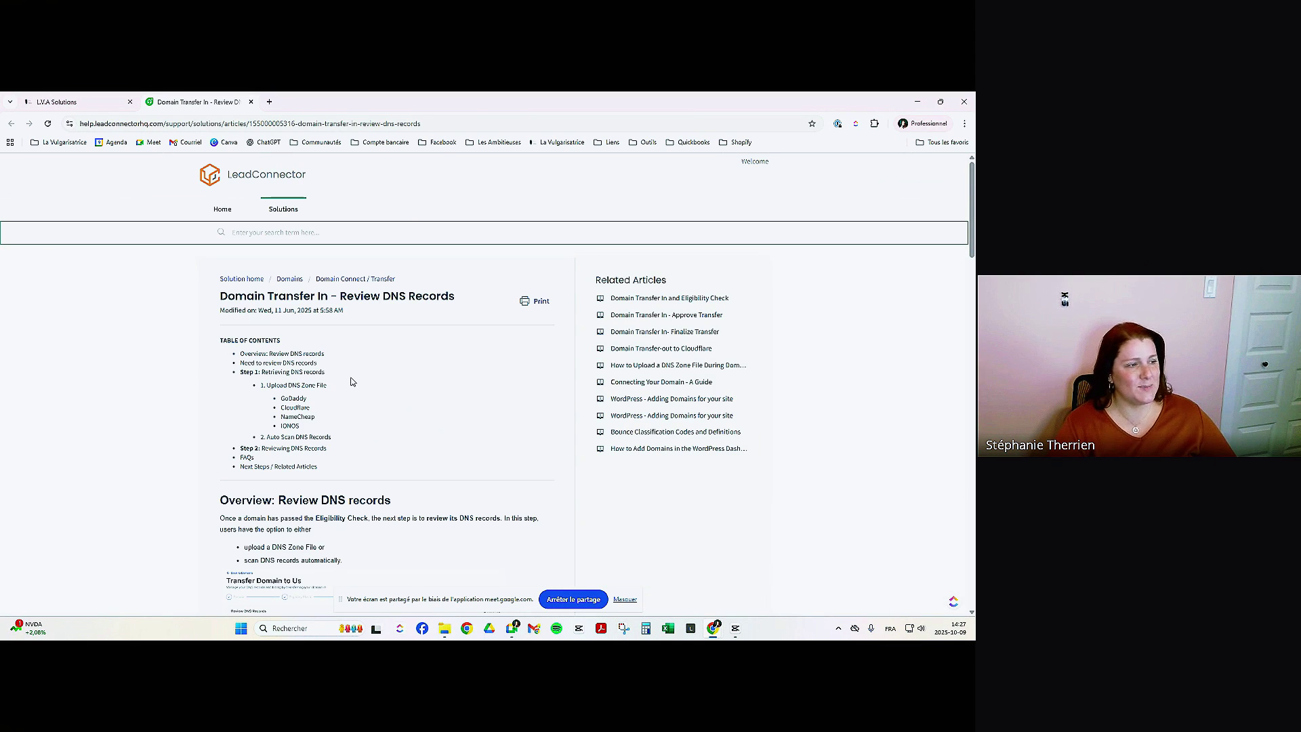
pyautogui.scroll(-1, 349, 378)
pyautogui.scroll(-3, 364, 305)
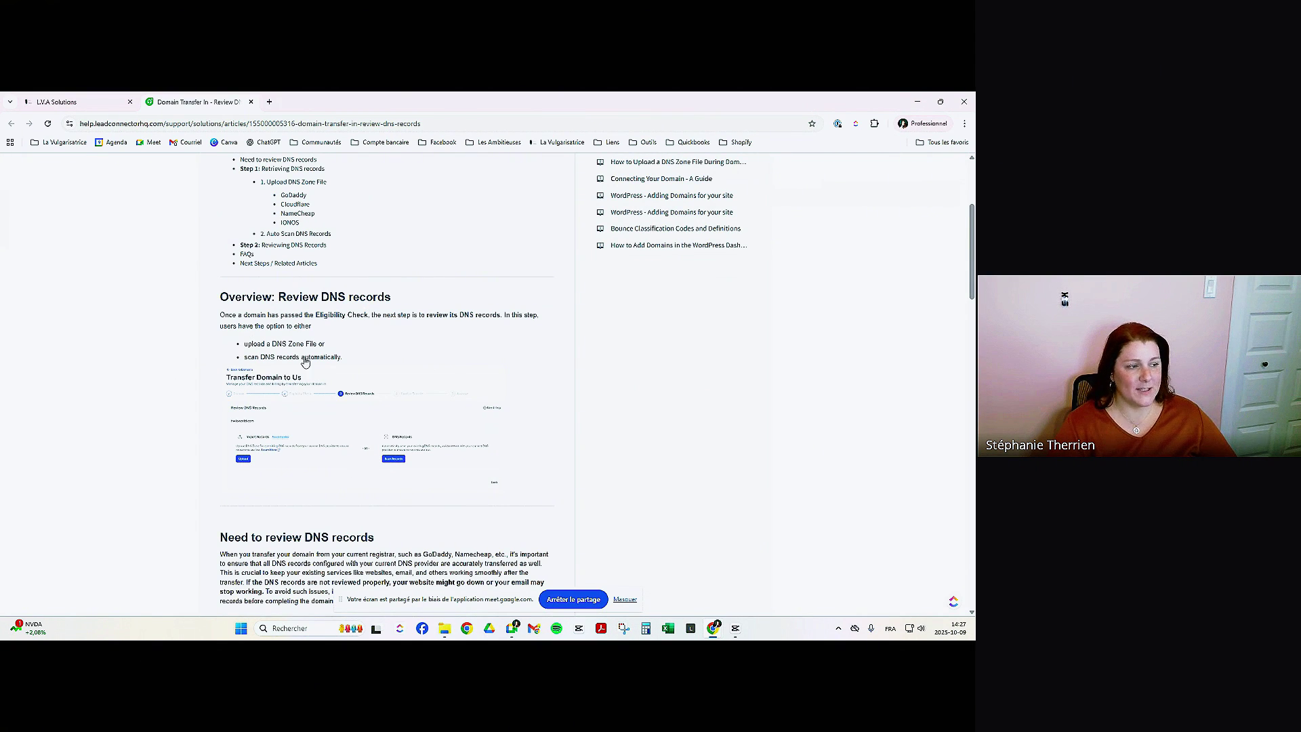
pyautogui.scroll(-5, 535, 505)
pyautogui.scroll(-15, 474, 511)
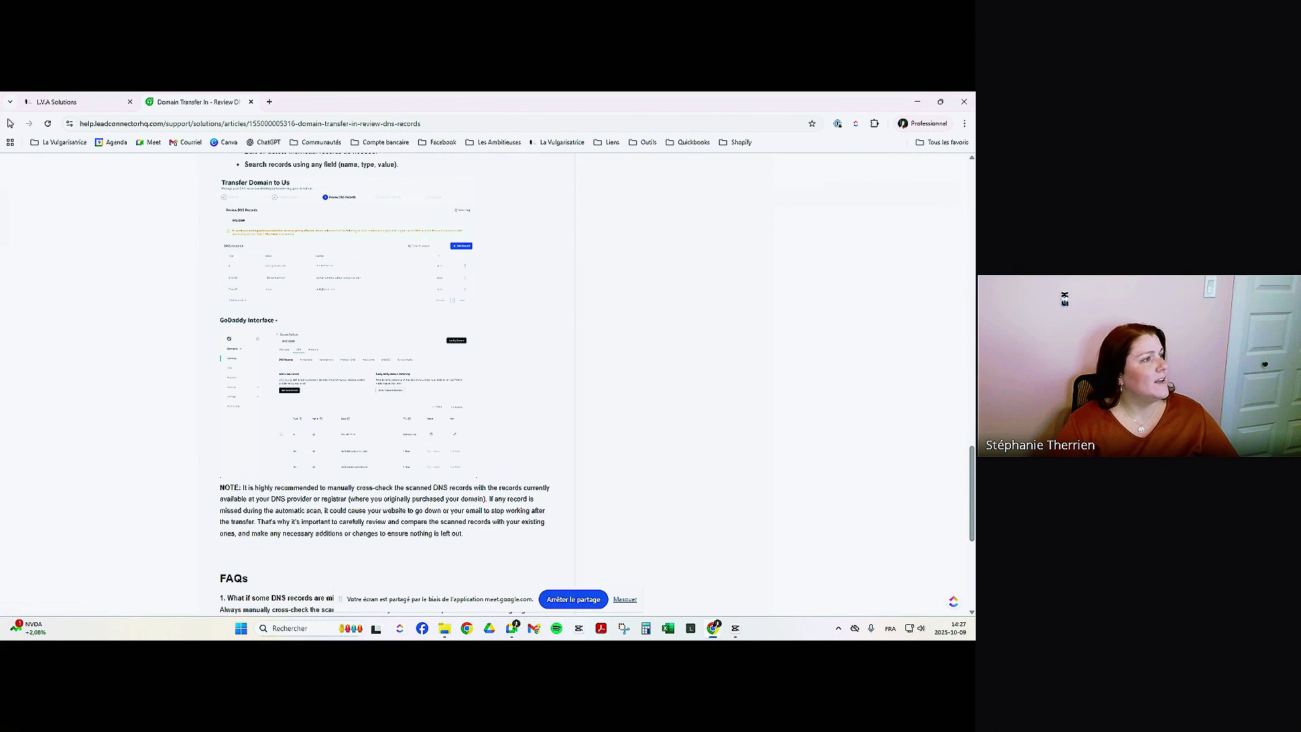
pyautogui.click(250, 102)
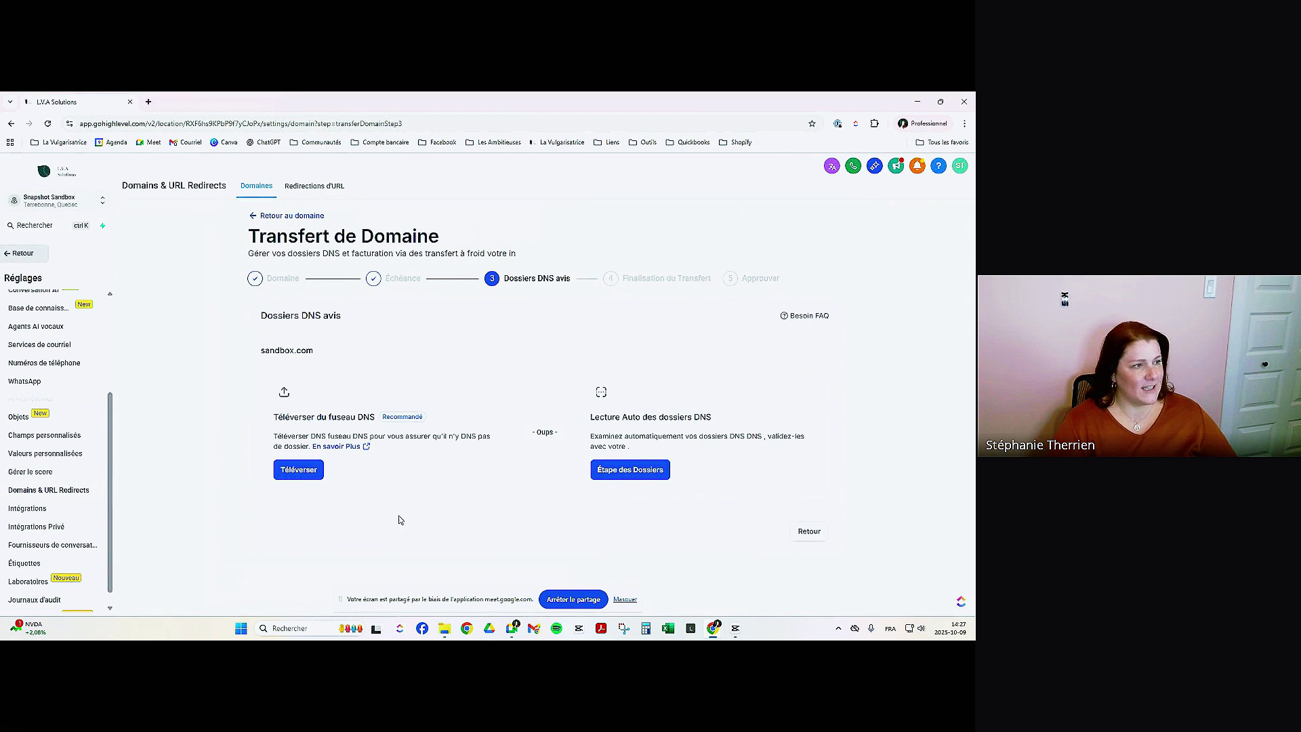
# Cancel the domain transfer and open the management details of lavulgarisatrice.com in the La Vulgarisatrice account
pyautogui.click(279, 216)
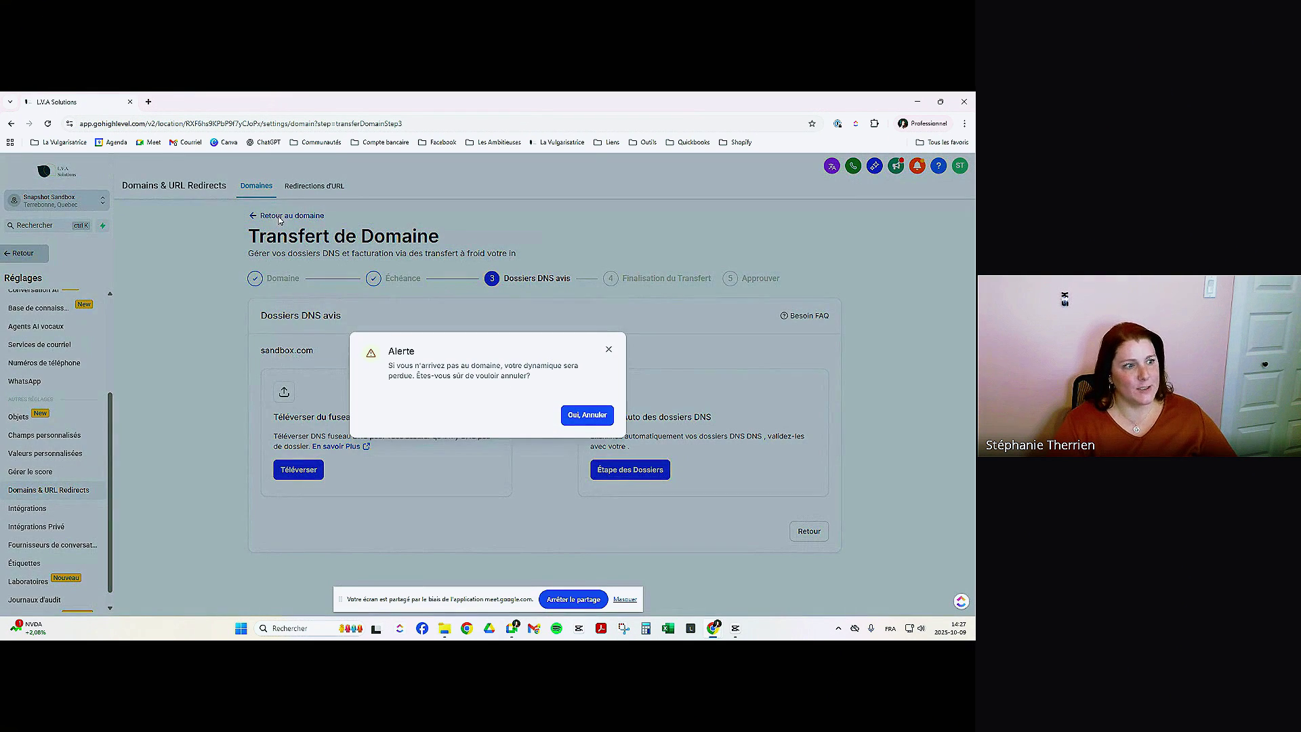
pyautogui.click(580, 415)
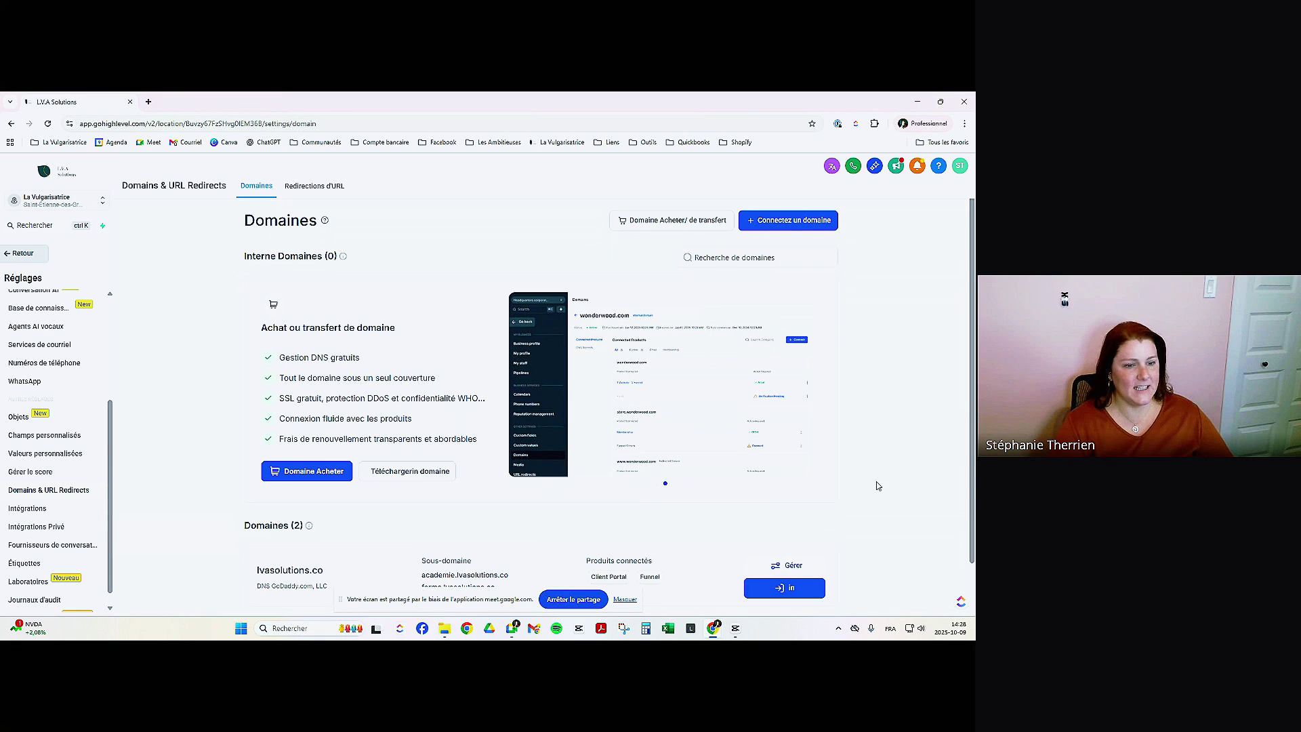
pyautogui.scroll(-2, 881, 515)
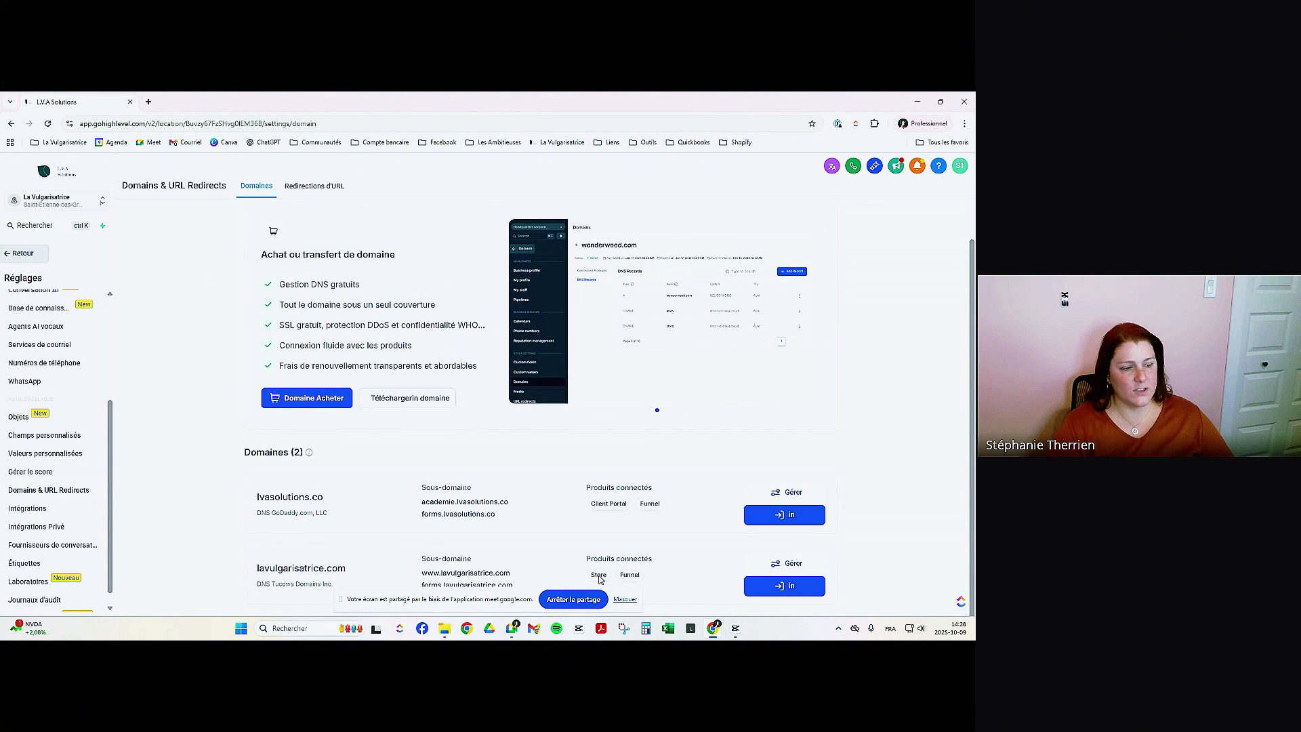
pyautogui.click(801, 564)
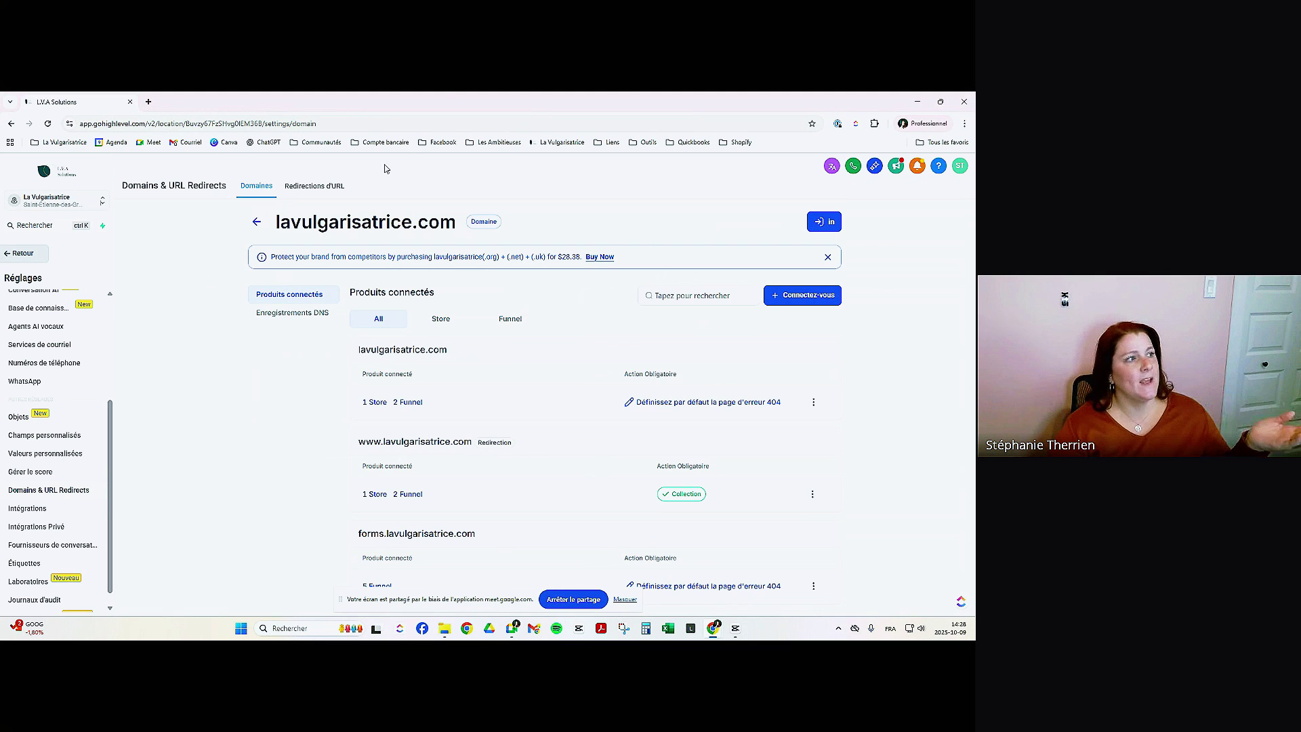
# Open the bookmarked Café virtuel booking calendar on api.lvasolutions.co in a new browser tab
pyautogui.click(148, 101)
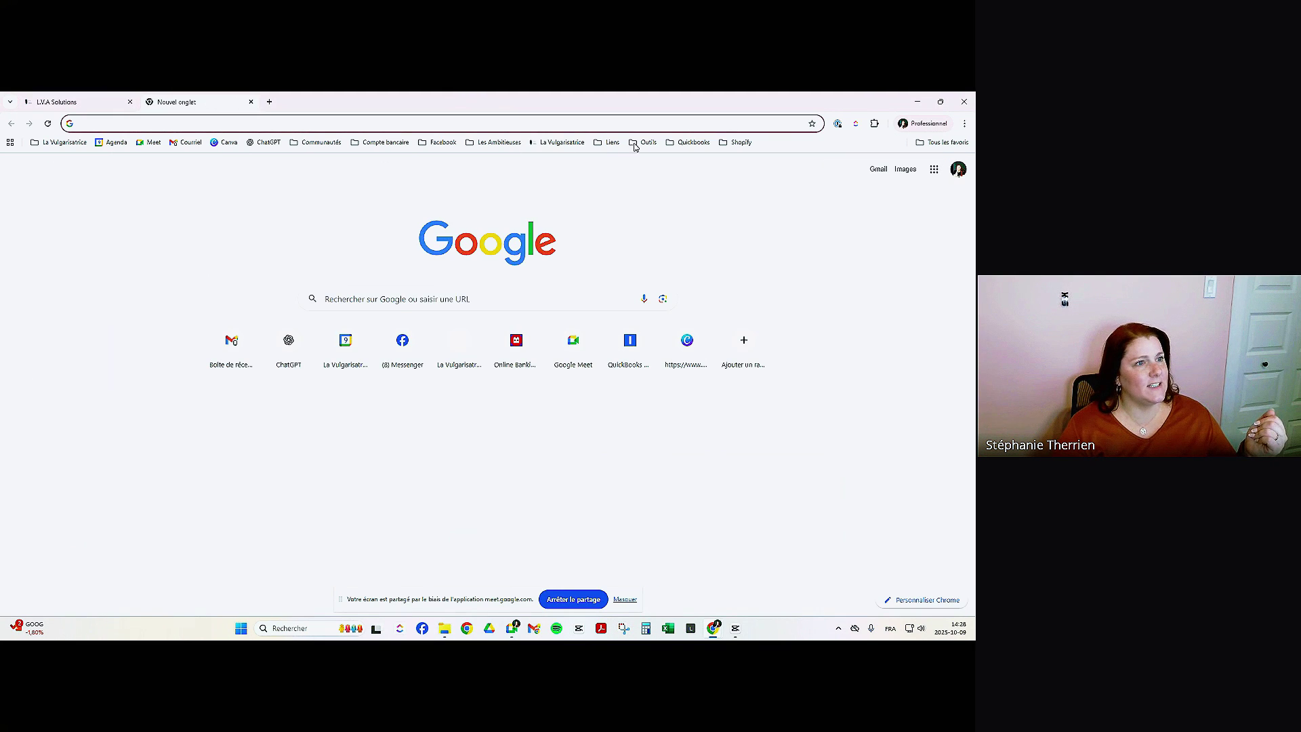
pyautogui.click(635, 143)
pyautogui.click(633, 162)
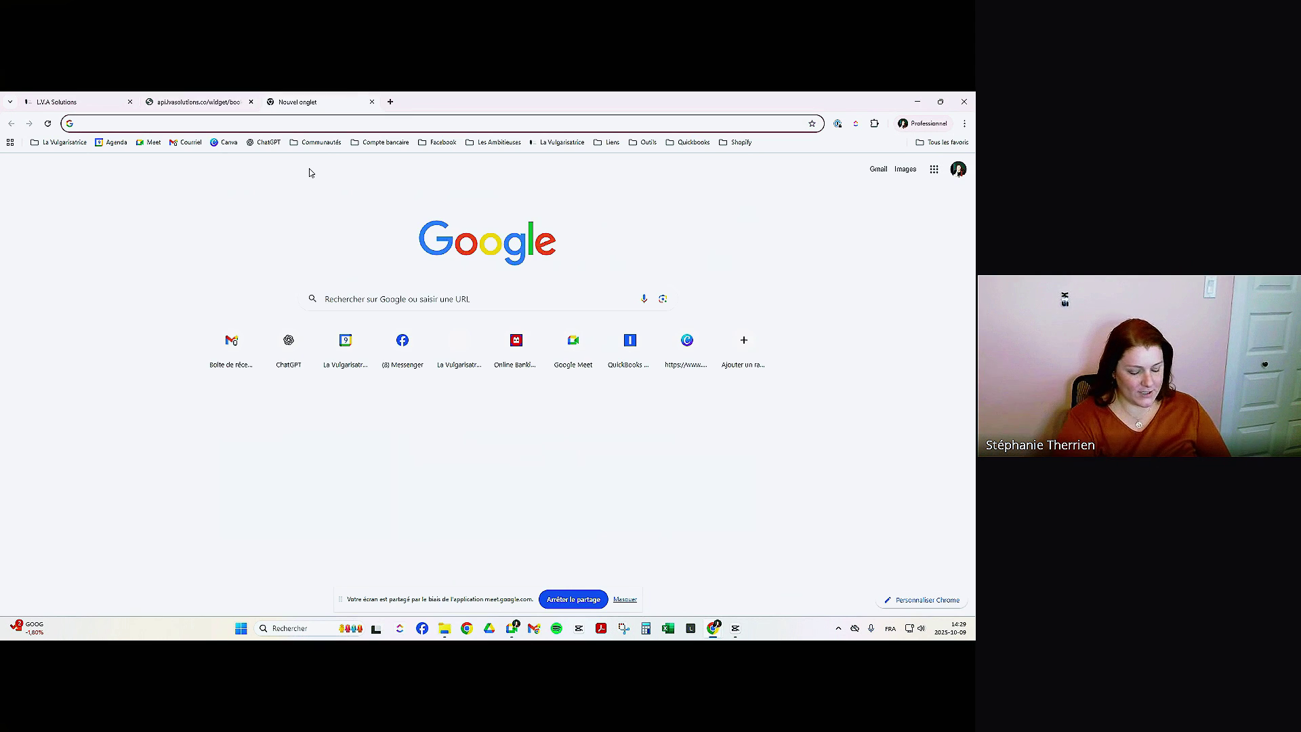
pyautogui.write('www.clavulgarisatr')
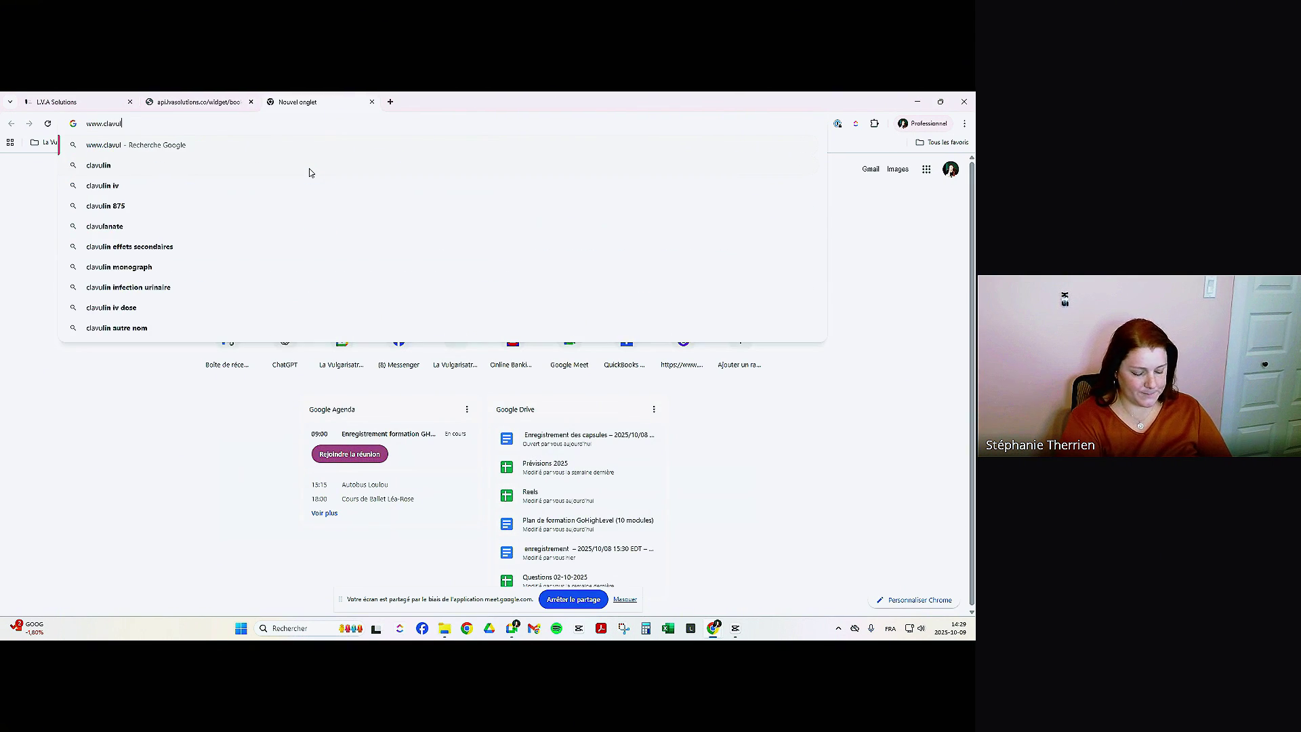
pyautogui.press('BackSpace')
pyautogui.press('BackSpace')
pyautogui.press('BackSpace')
pyautogui.press('BackSpace')
pyautogui.press('BackSpace')
pyautogui.press('BackSpace')
pyautogui.press('BackSpace')
pyautogui.press('BackSpace')
pyautogui.press('BackSpace')
pyautogui.press('BackSpace')
pyautogui.press('BackSpace')
pyautogui.press('BackSpace')
pyautogui.press('BackSpace')
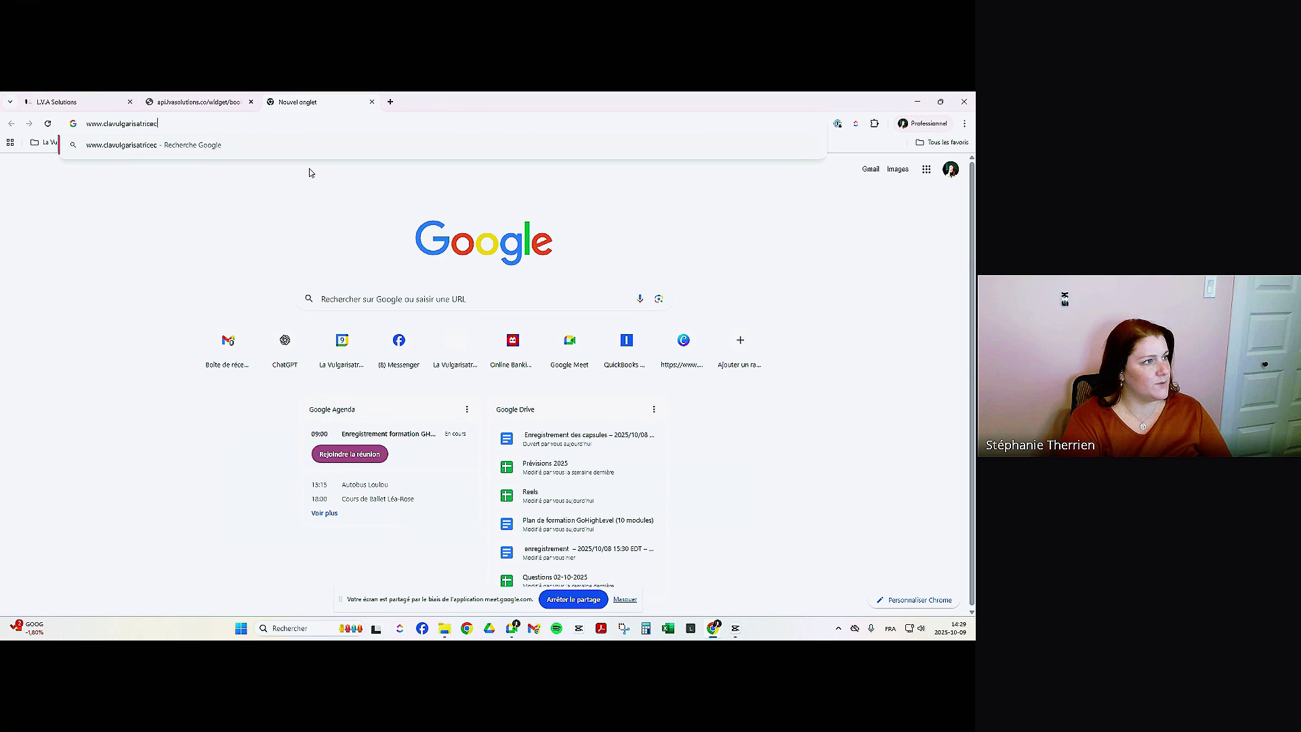
pyautogui.press('BackSpace')
pyautogui.write('lavulgarisat')
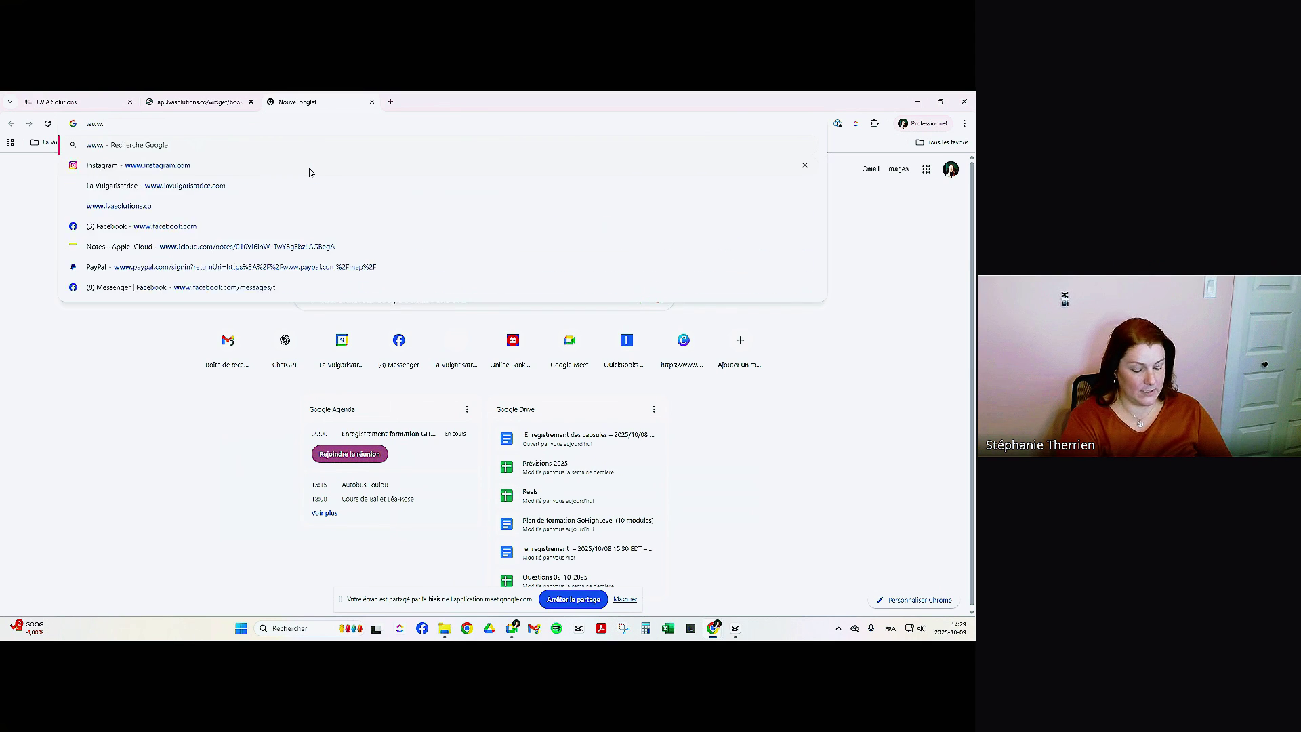
pyautogui.write('rice.co')
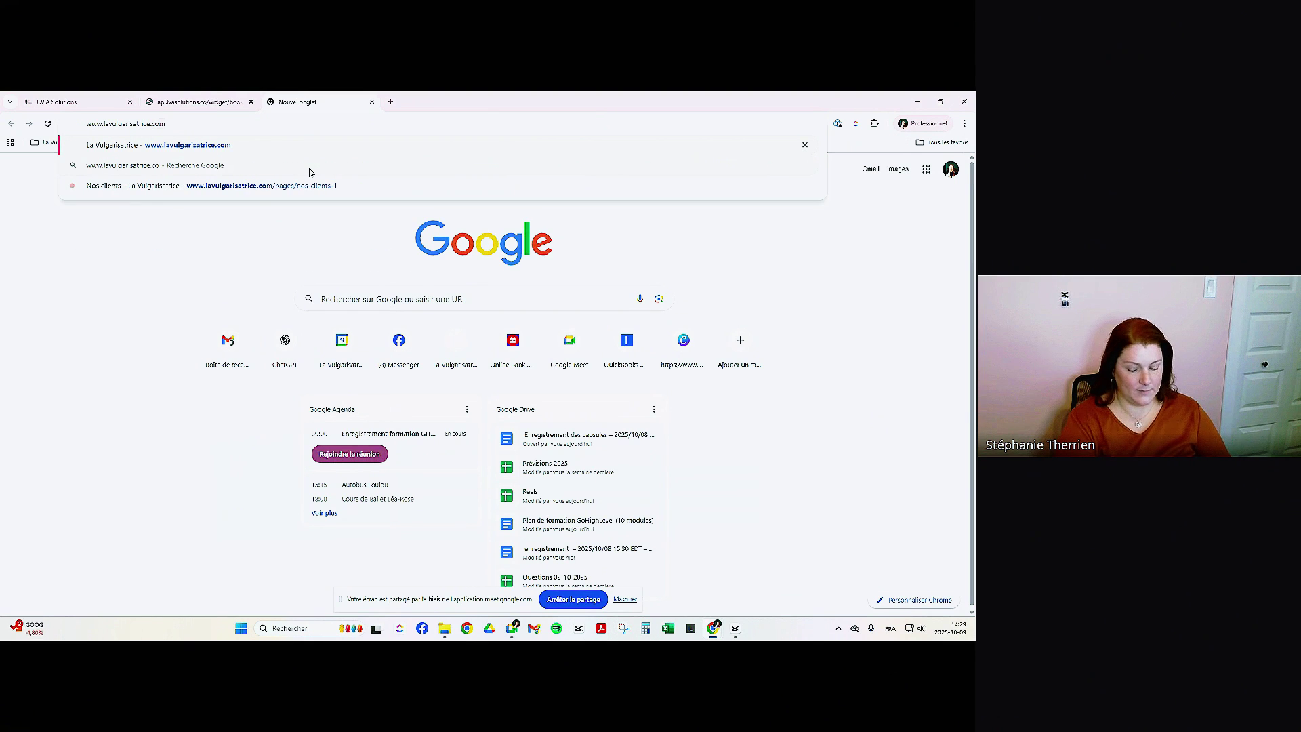
pyautogui.write('m/calendrier')
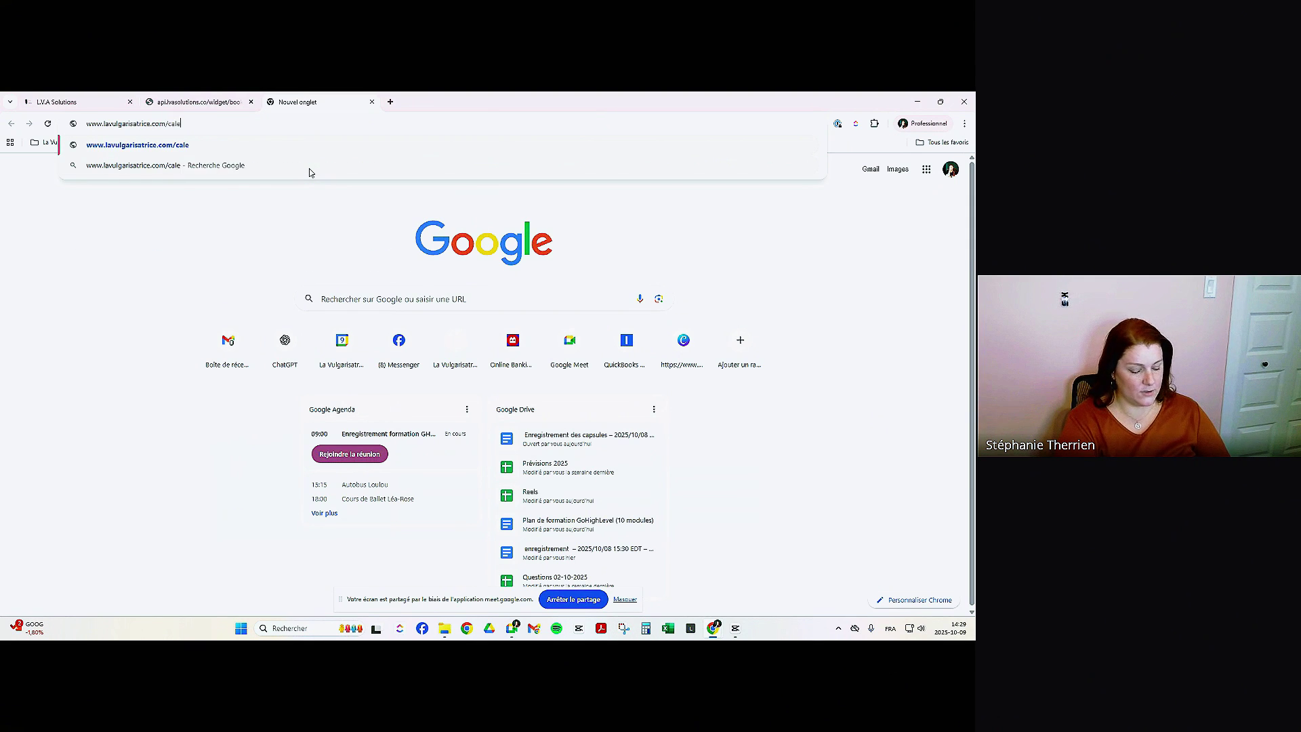
pyautogui.press('Return')
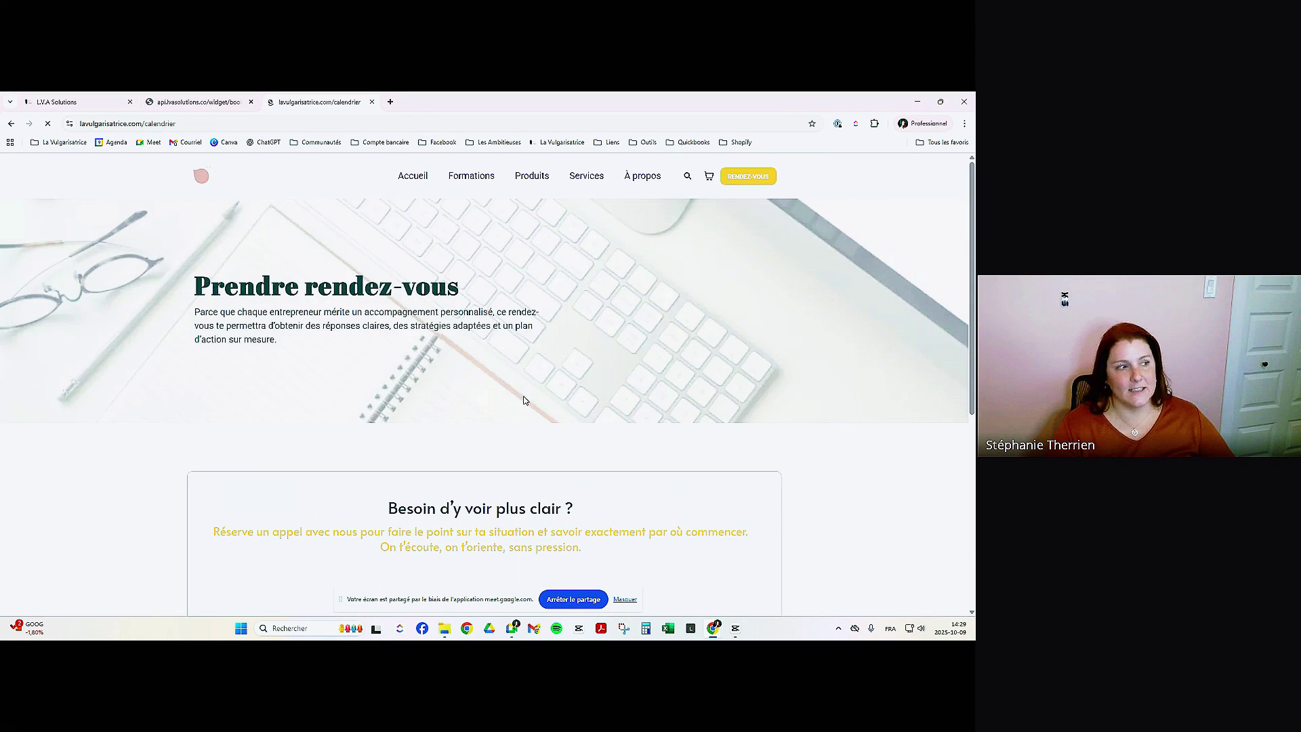
# Examine the booking calendar embedded in the website's Prendre rendez-vous page, and close the page
pyautogui.scroll(-5, 579, 425)
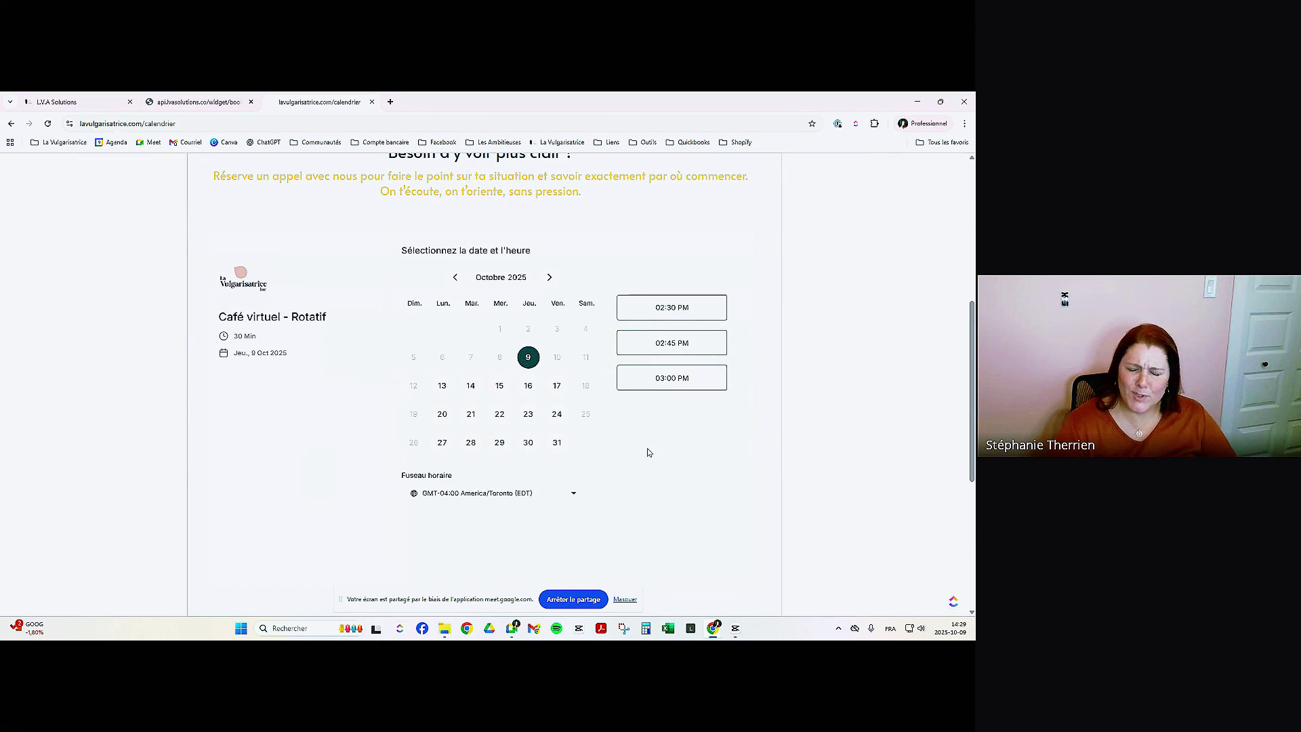
pyautogui.scroll(4, 137, 295)
pyautogui.scroll(2, 136, 295)
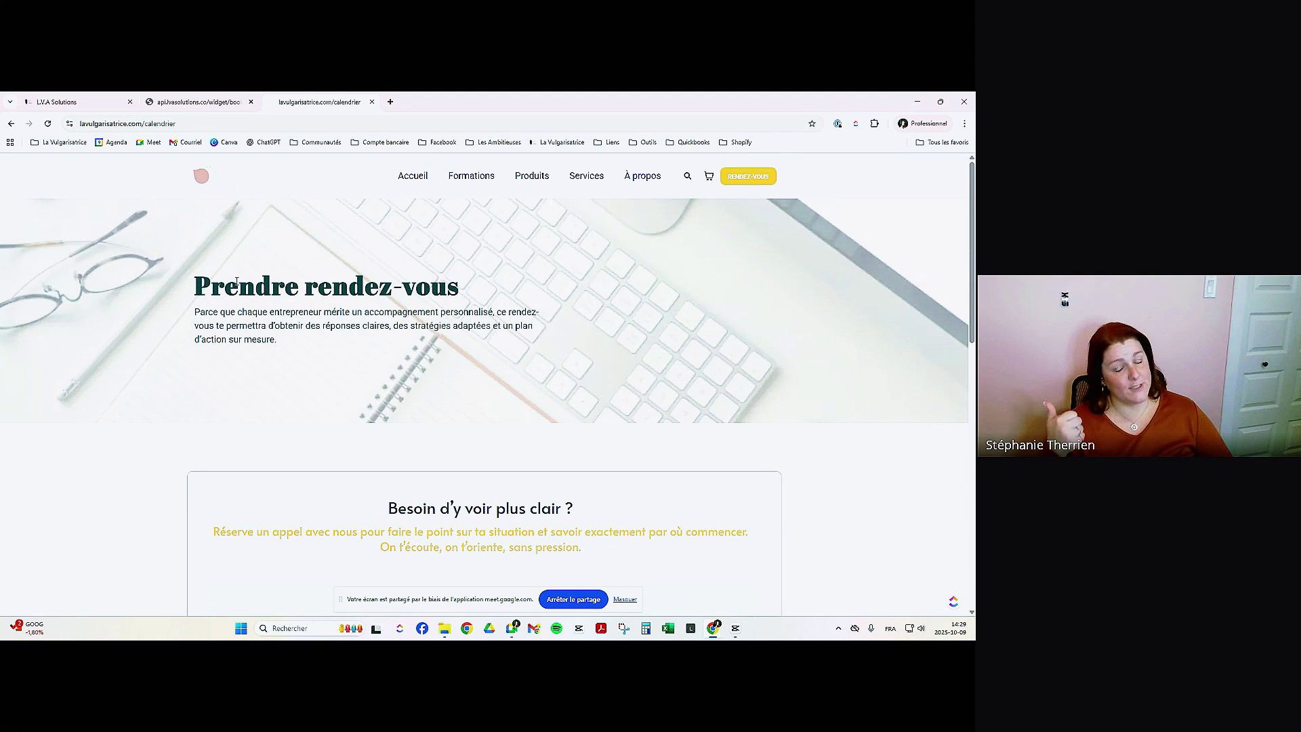
pyautogui.scroll(-6, 236, 283)
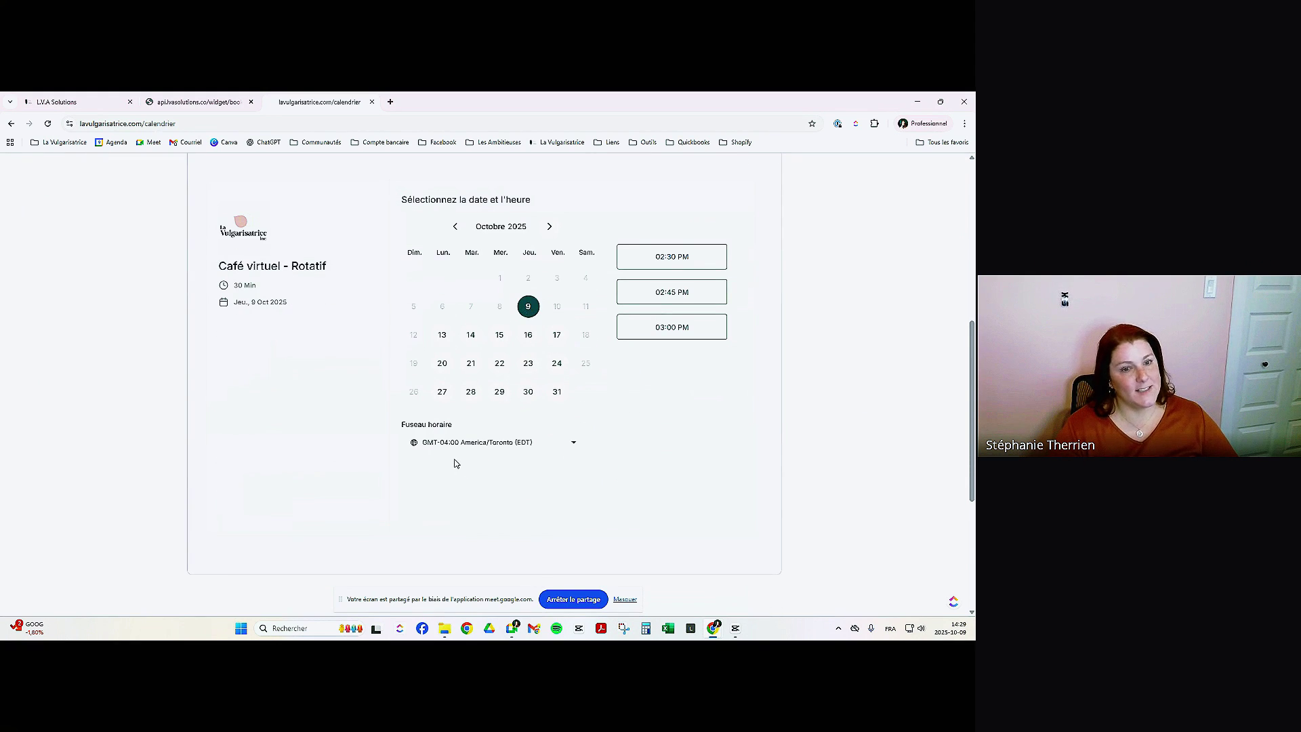
pyautogui.click(371, 102)
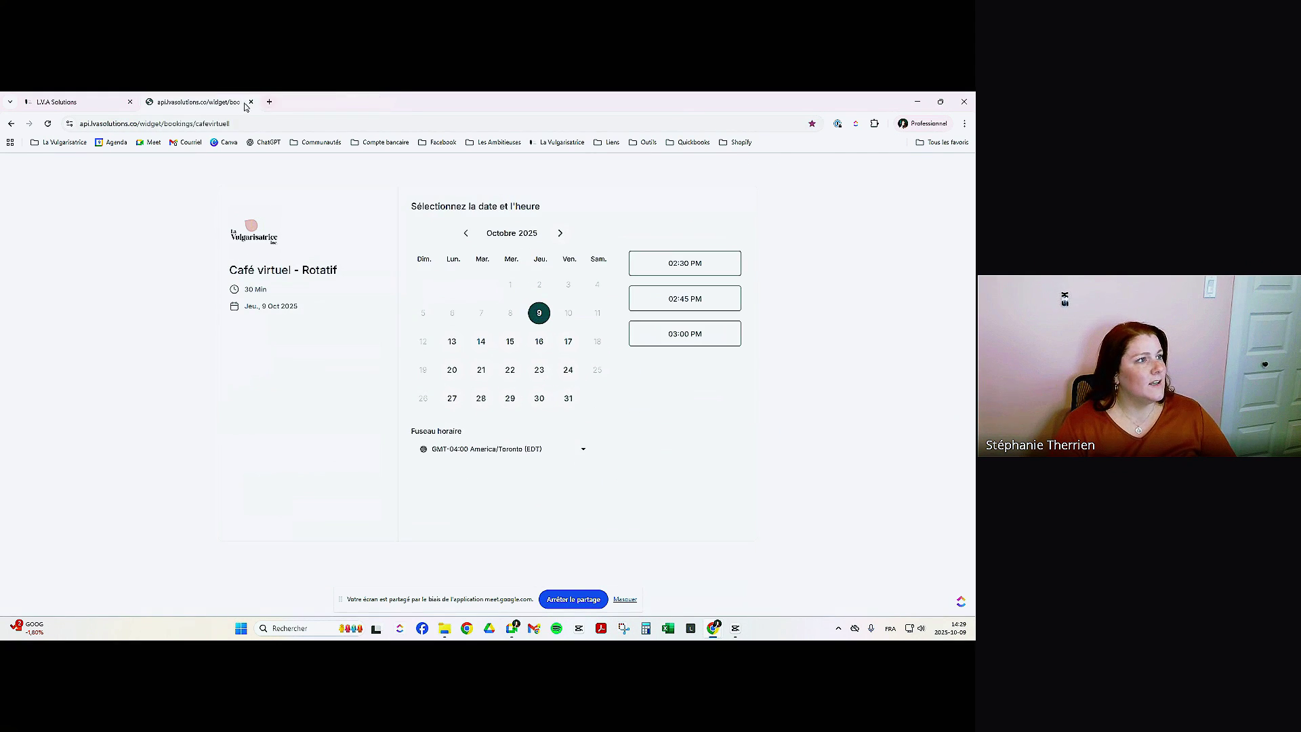
# Close the Café virtuel booking calendar and leave the La Vulgarisatrice account settings
pyautogui.click(251, 102)
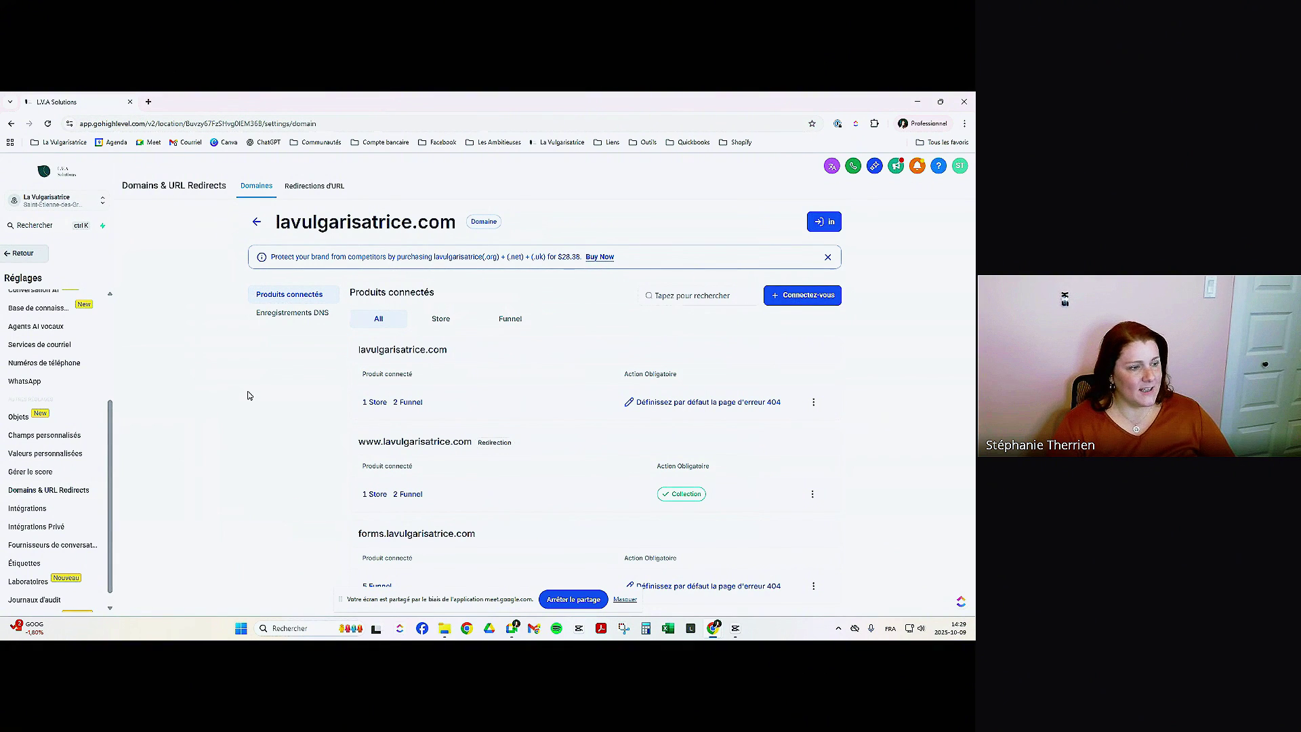
pyautogui.click(22, 254)
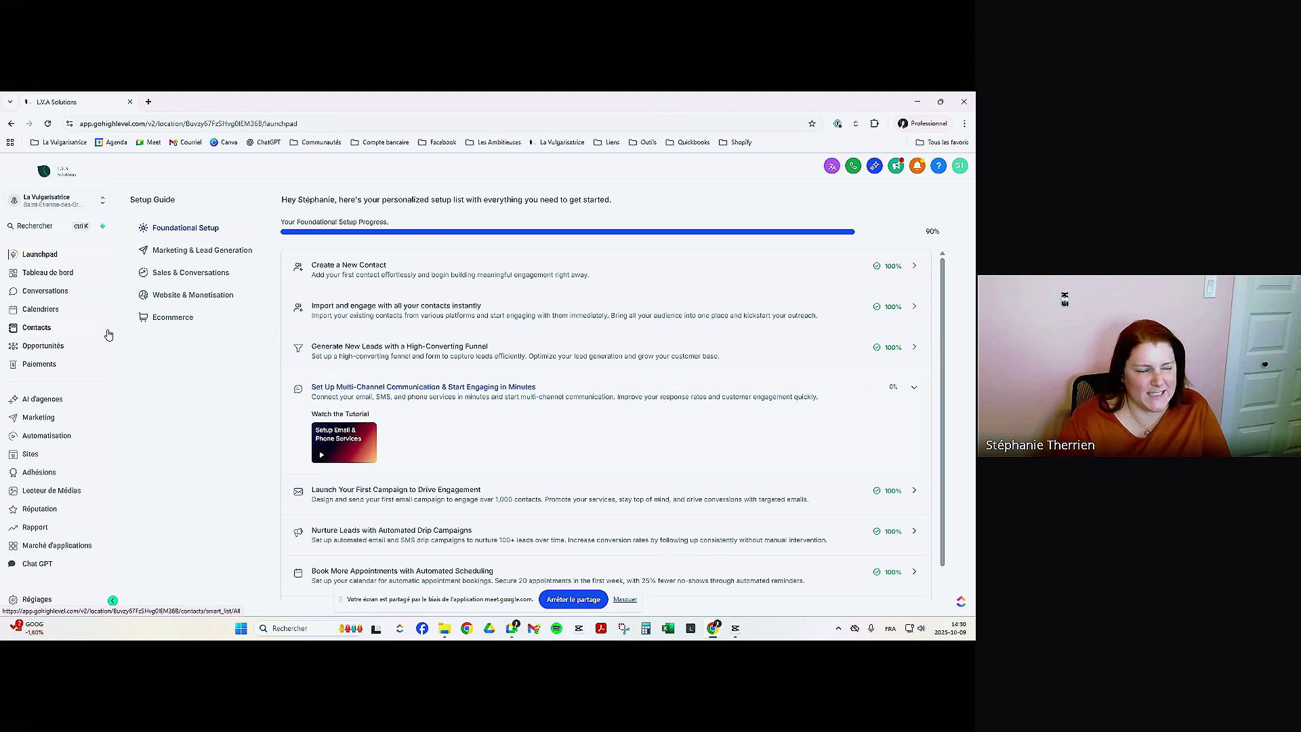
# Open the Accueil page of the La Vulgarisatrice website in the page builder, examine its live domain link, and leave the builder
pyautogui.click(31, 454)
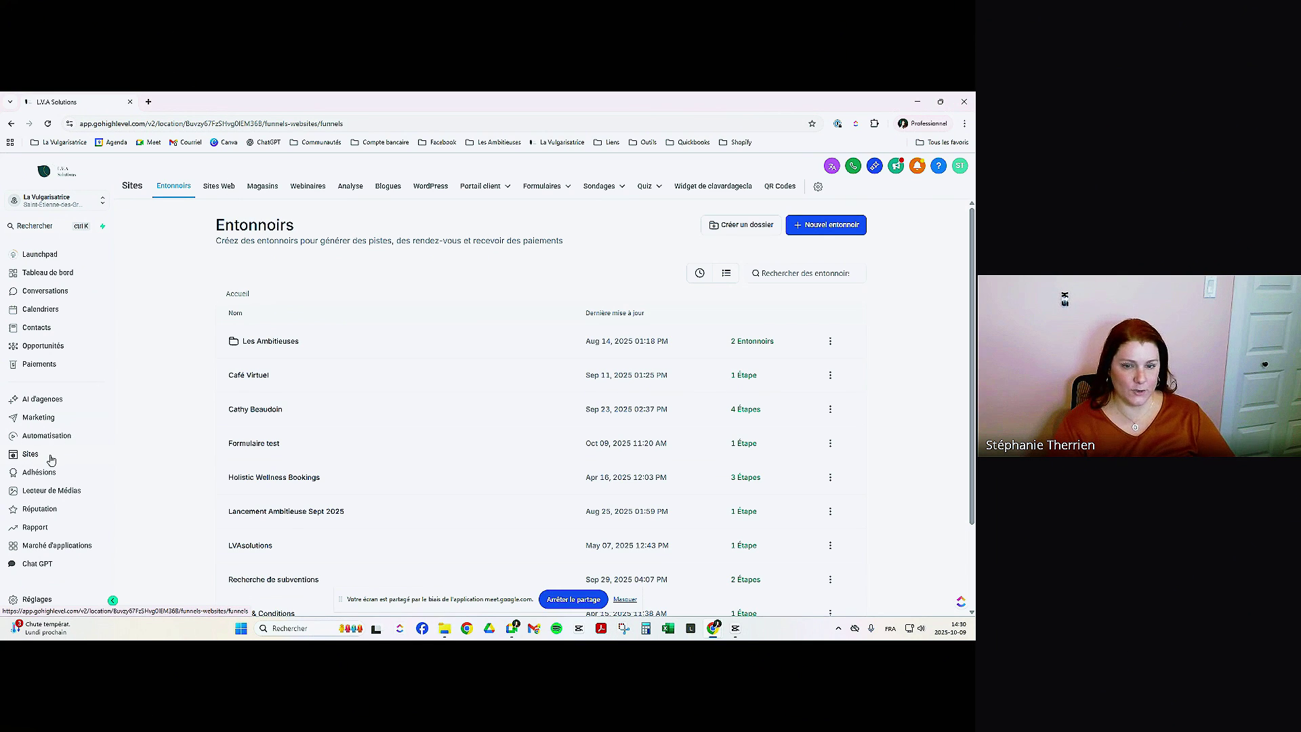
pyautogui.click(219, 186)
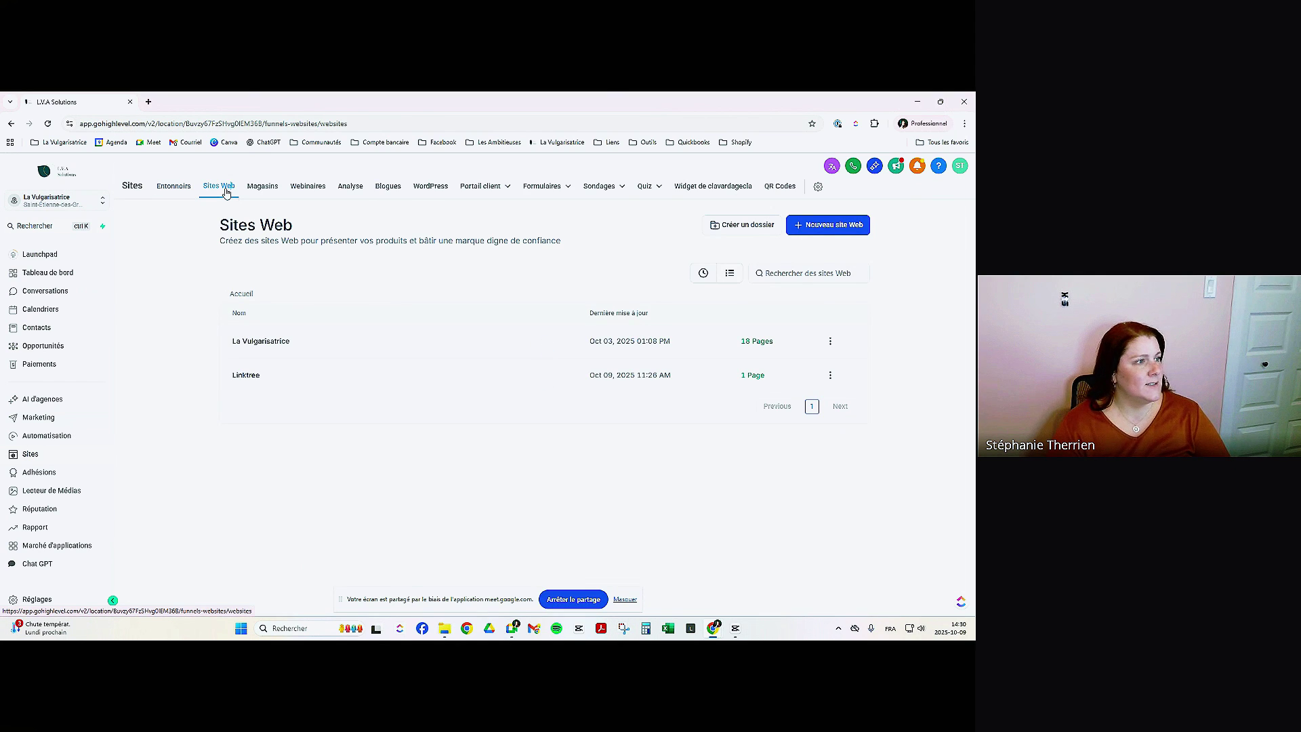
pyautogui.click(266, 341)
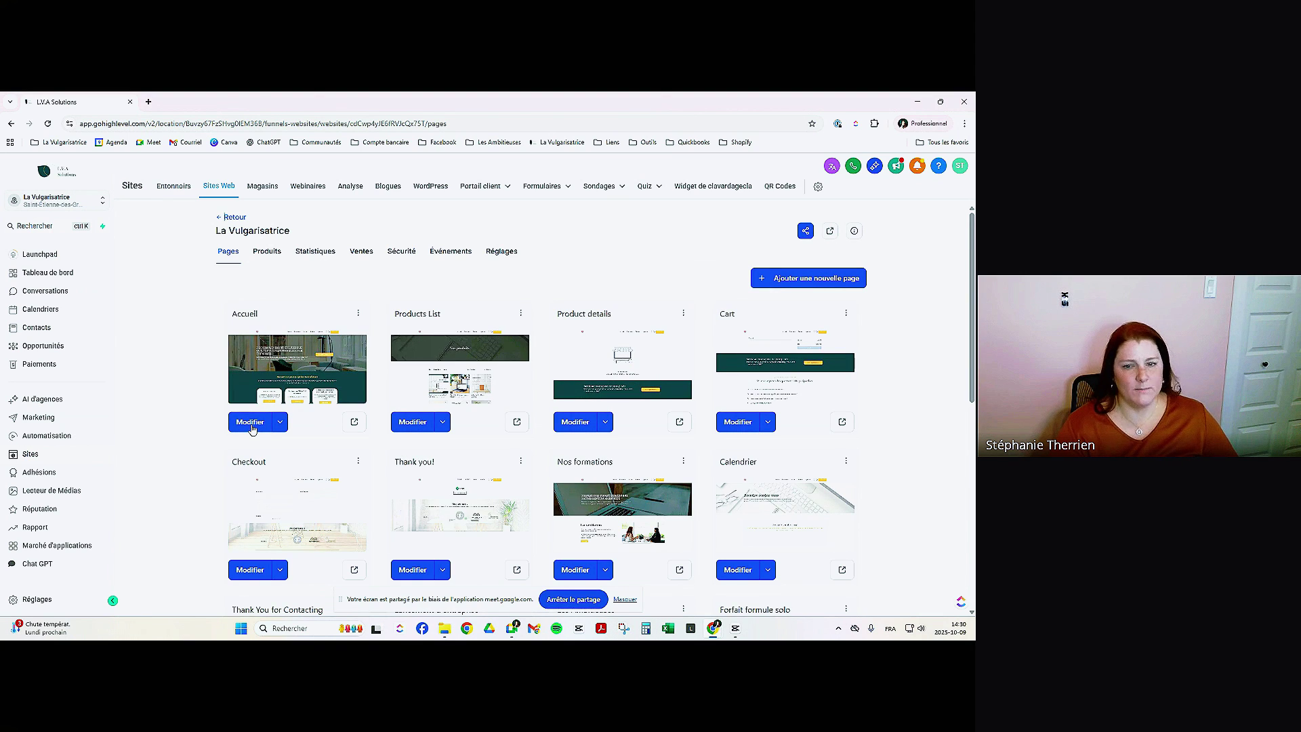
pyautogui.click(250, 427)
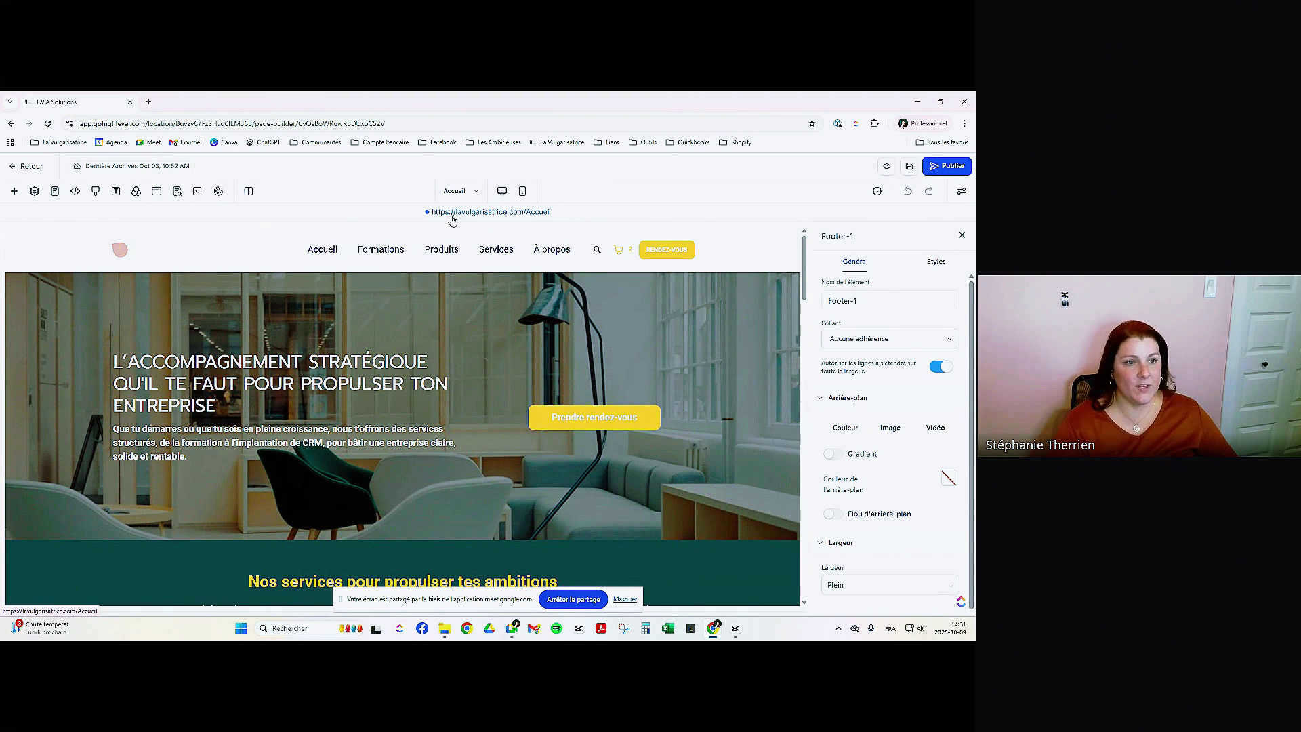
pyautogui.click(26, 166)
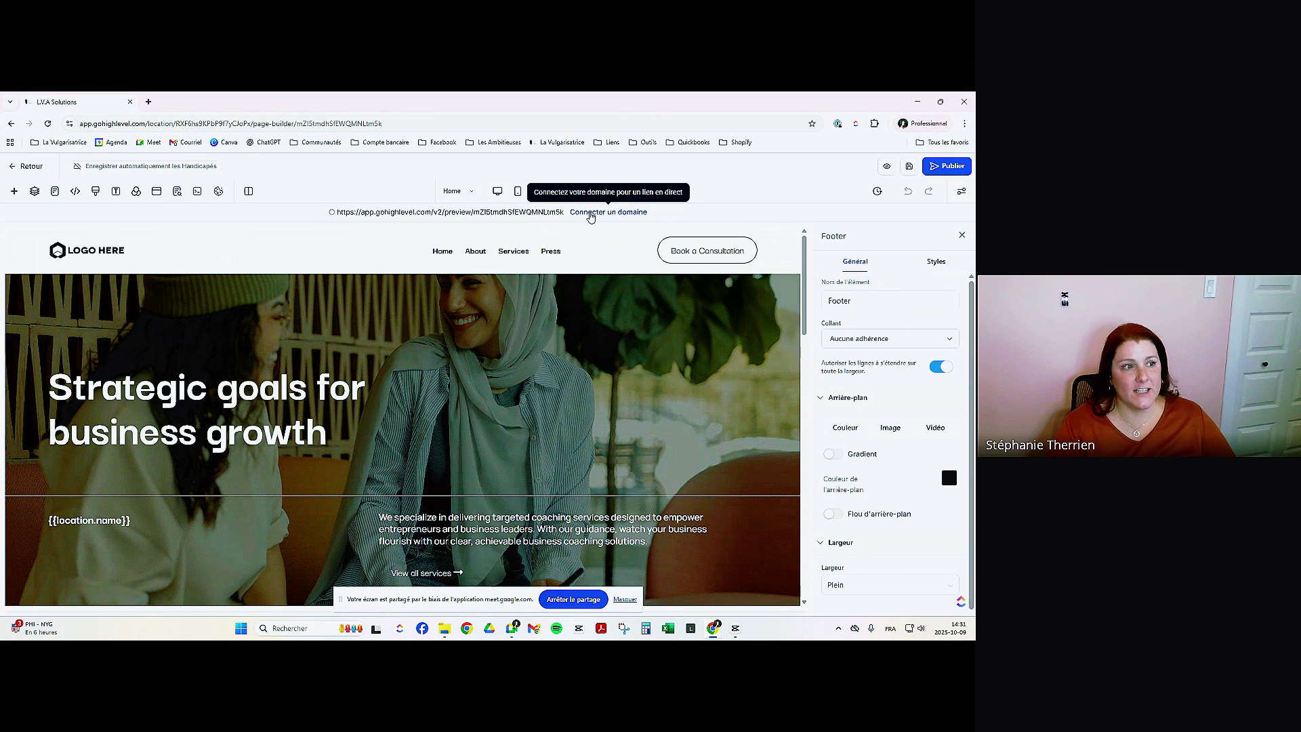
# Start connecting a domain to the template website's Home page and display the list of available domains
pyautogui.click(627, 214)
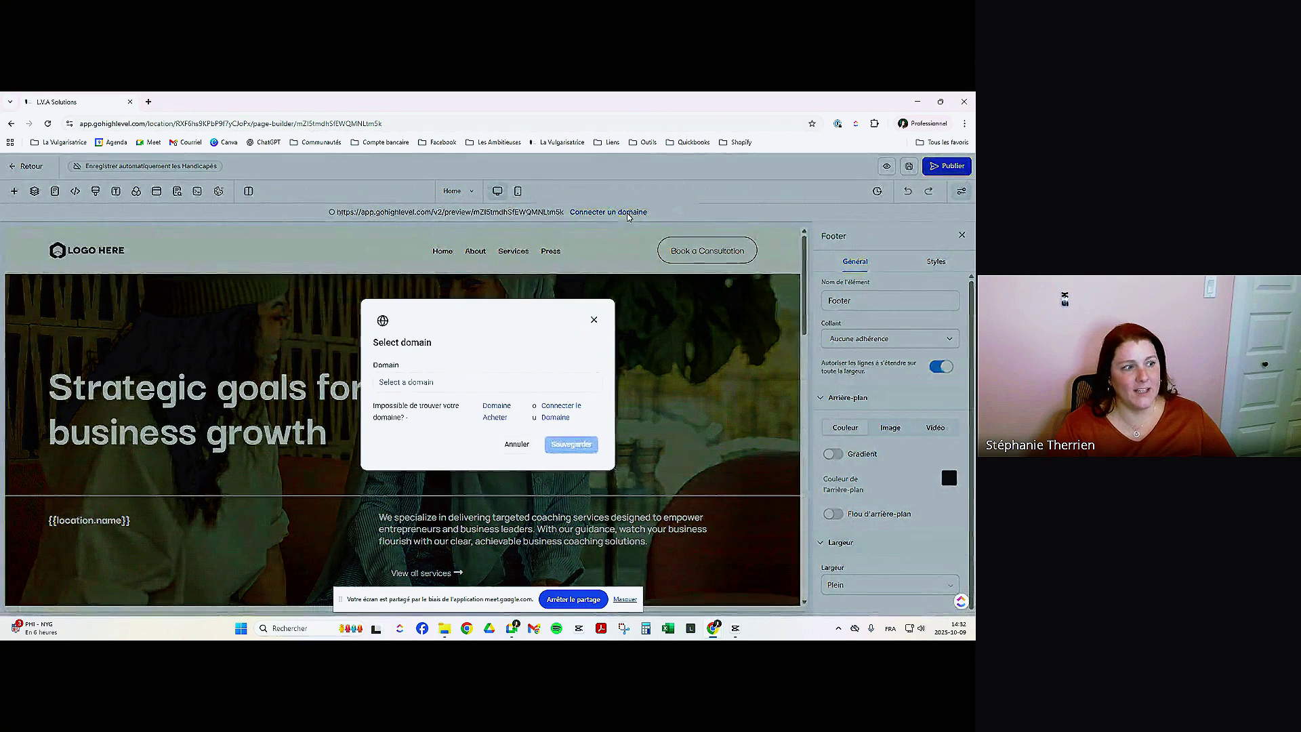
pyautogui.click(566, 386)
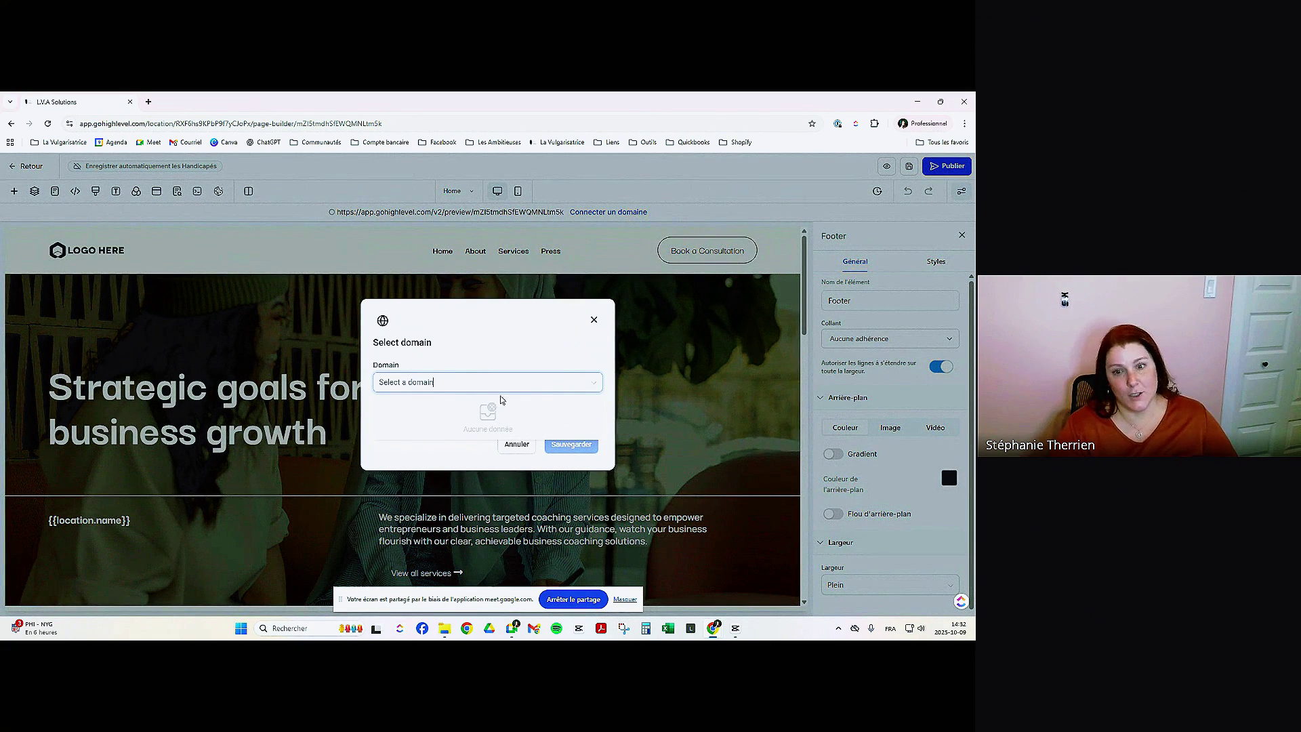